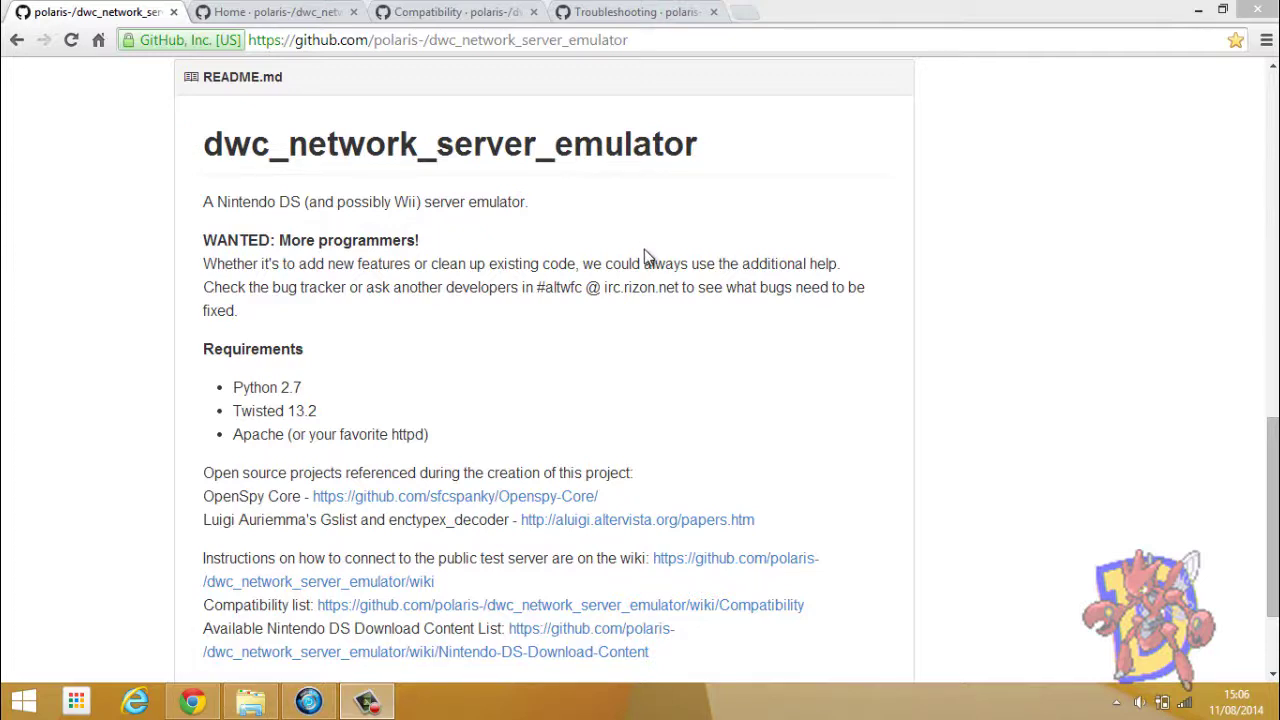
Step: Switch to the emulator's GitHub wiki Home page
scroll(644, 250, down, 3)
scroll(644, 251, up, 5)
scroll(644, 252, down, 5)
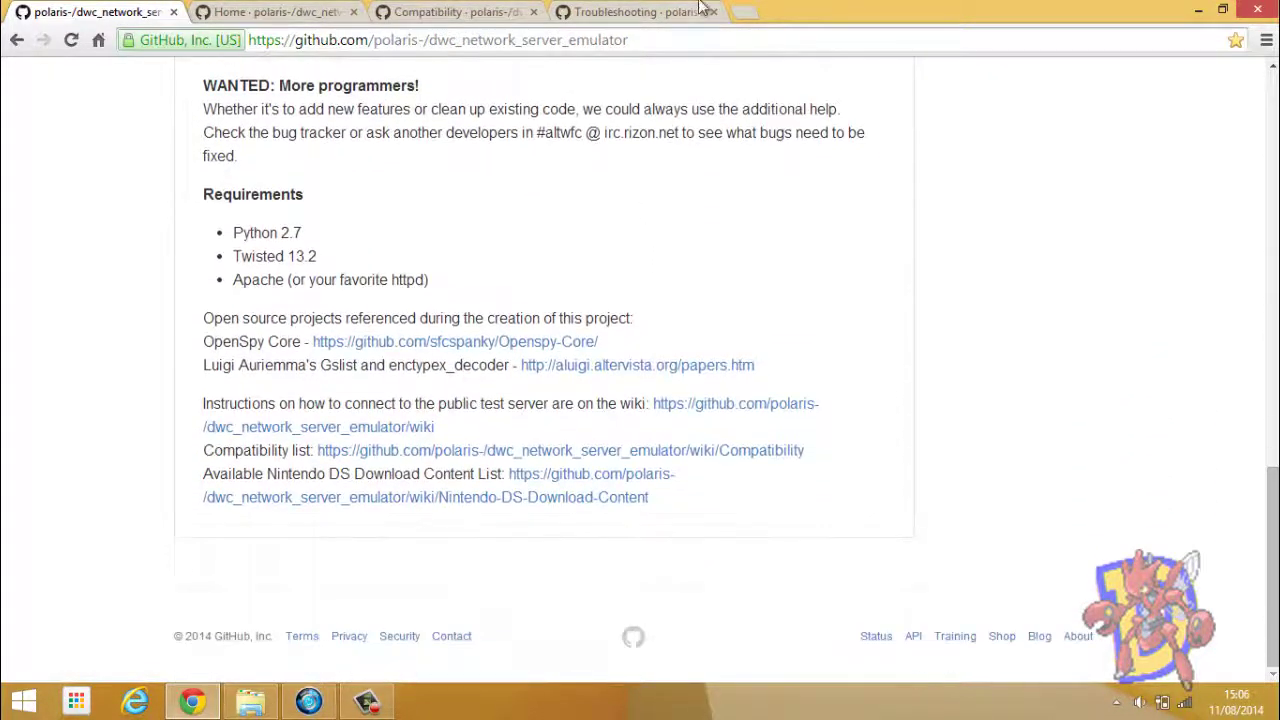
scroll(671, 331, up, 3)
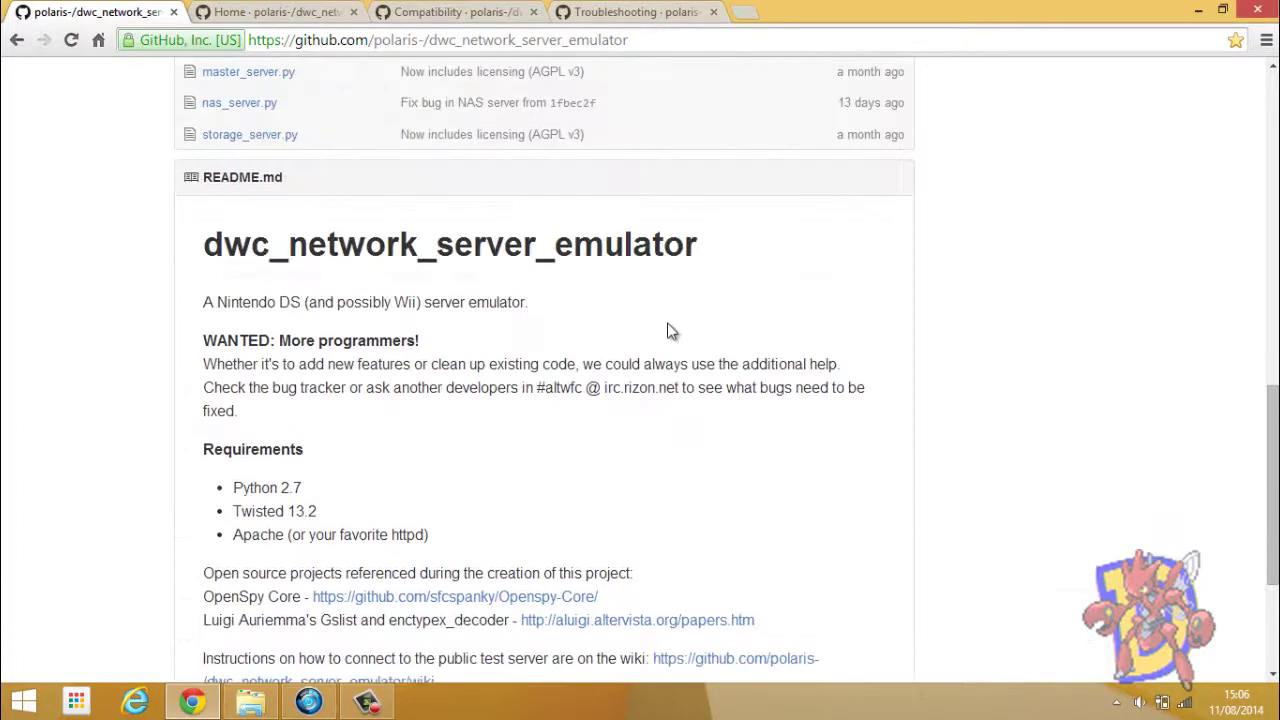
click(298, 15)
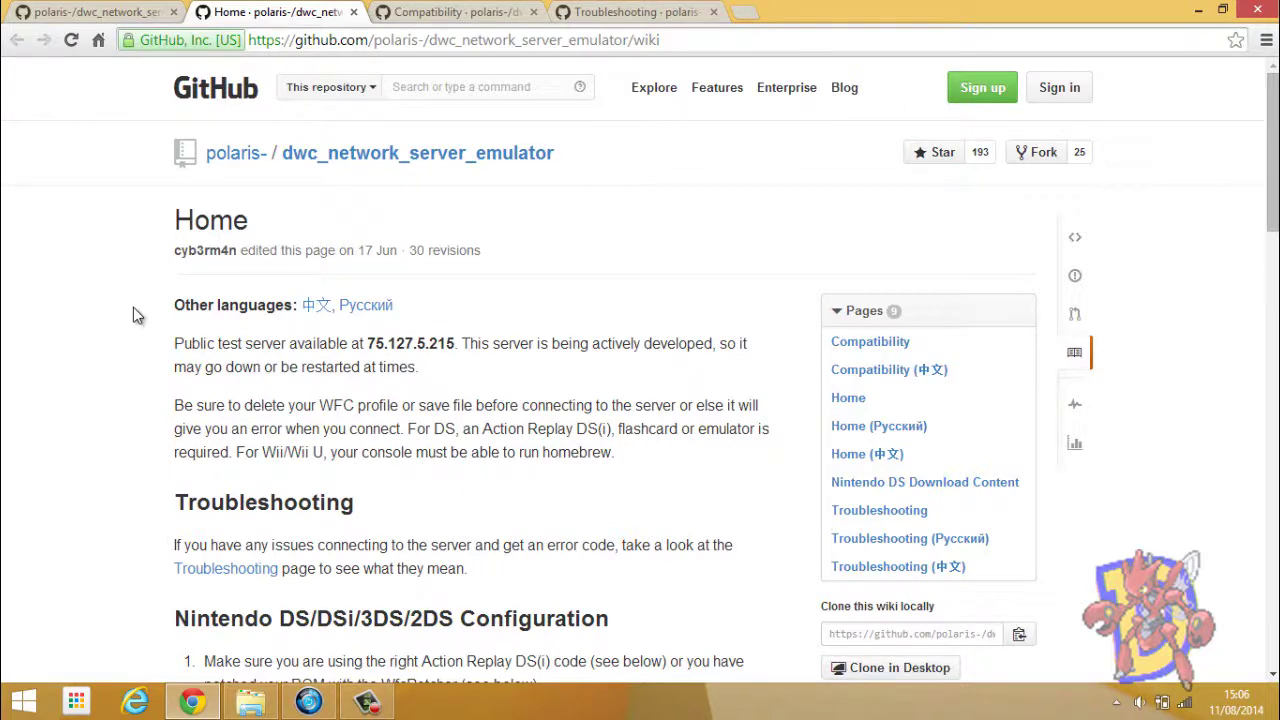
Step: Scroll to the ROM patcher section and open the WfcPatcher releases page showing Version 1.2
scroll(133, 307, down, 3)
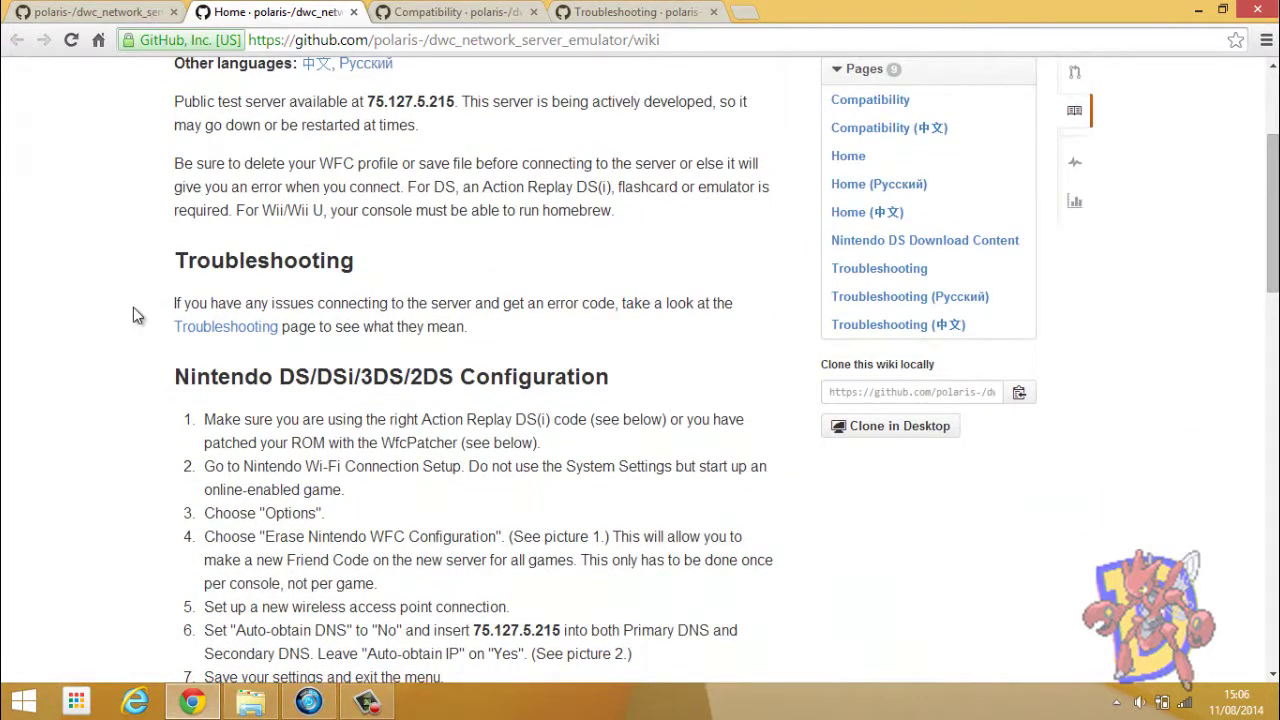
scroll(133, 307, down, 2)
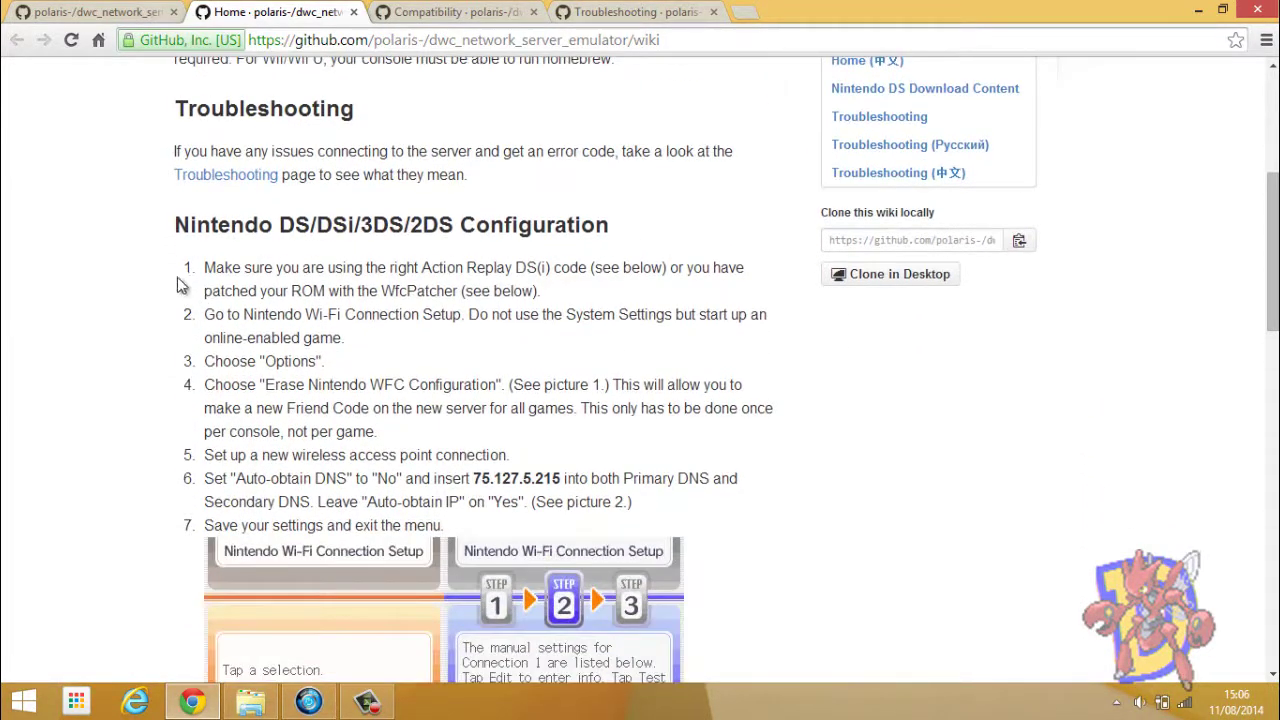
scroll(123, 318, down, 1)
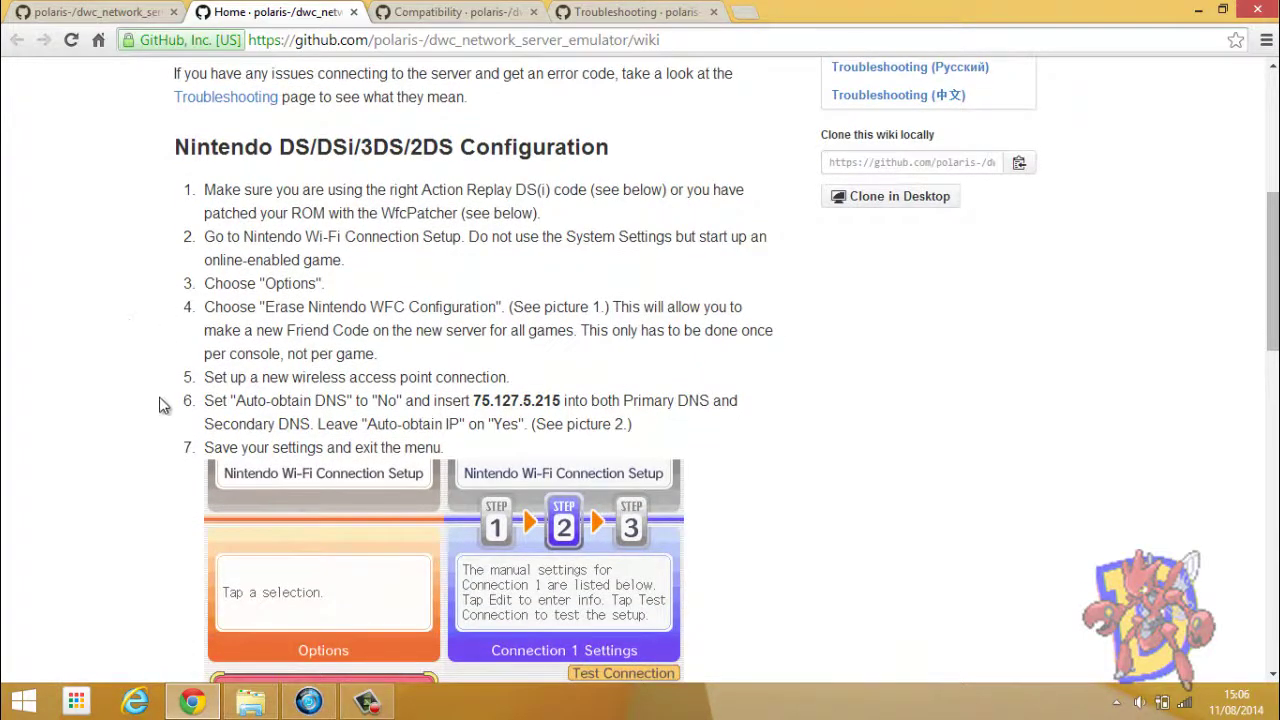
scroll(163, 343, down, 6)
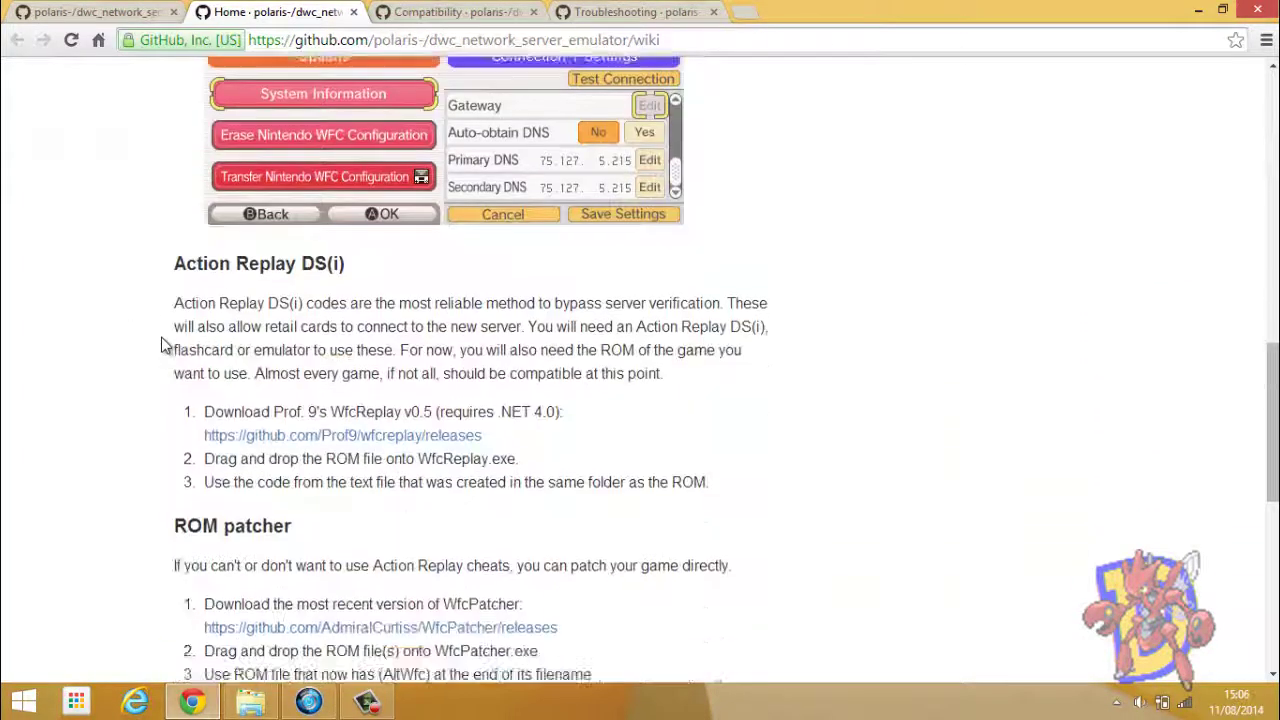
scroll(163, 343, down, 3)
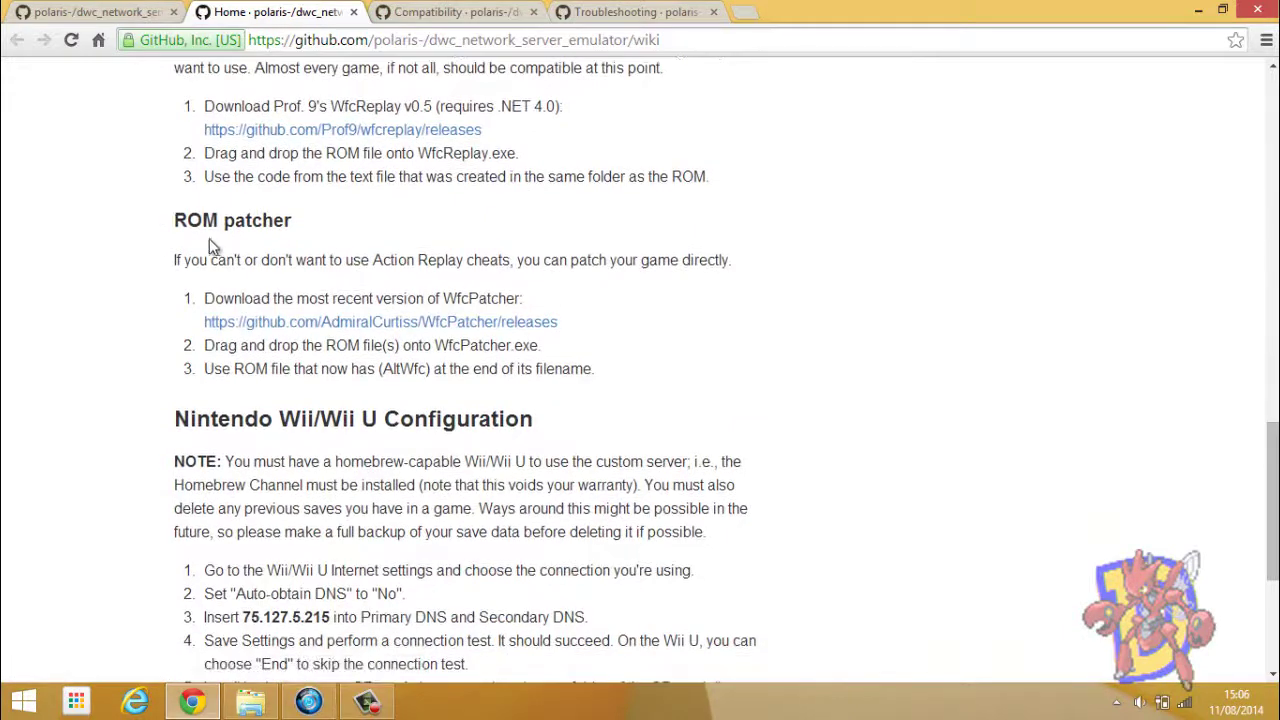
click(252, 333)
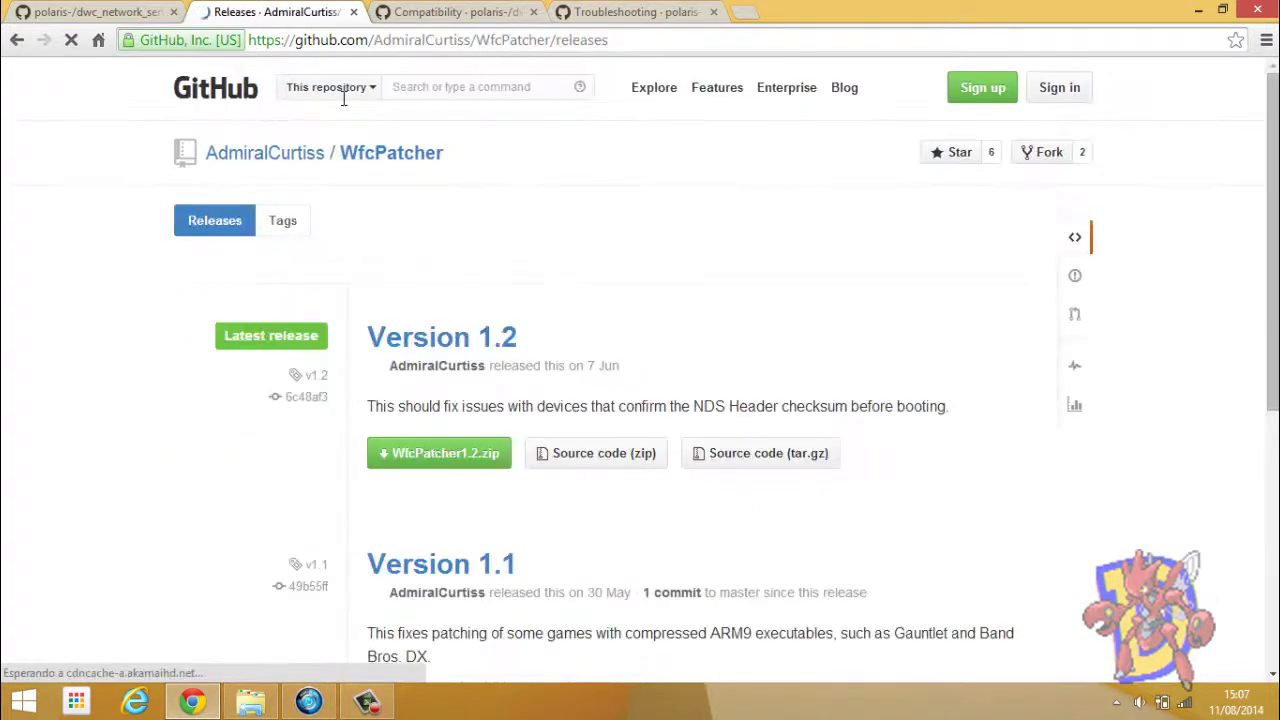
scroll(428, 143, down, 1)
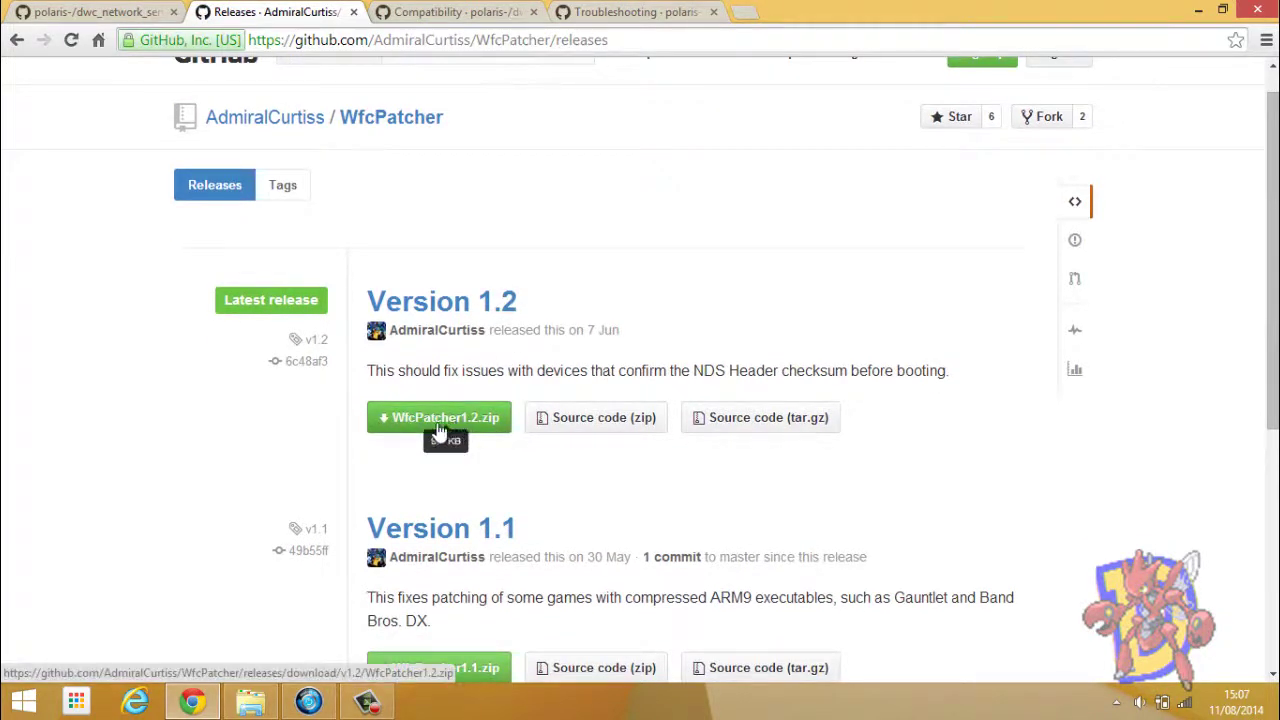
Step: Extract the WfcPatcher1.2 archive into the tutorial folder
click(250, 700)
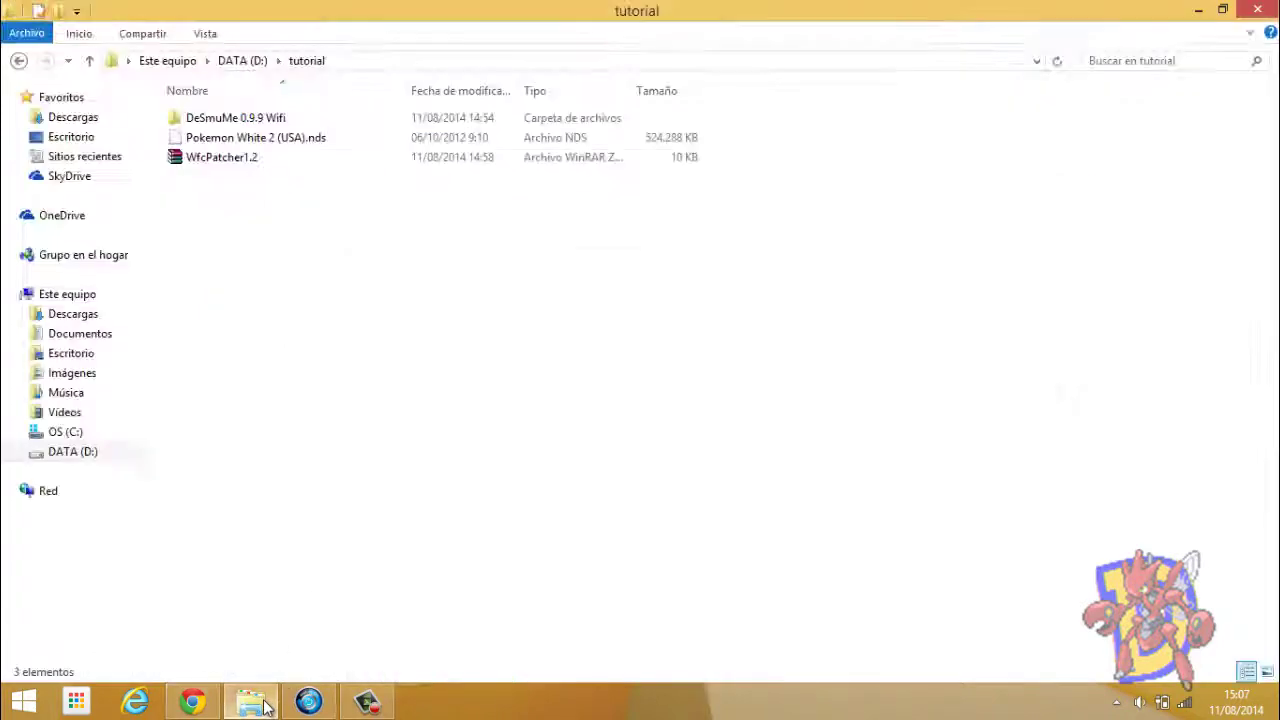
right_click(221, 164)
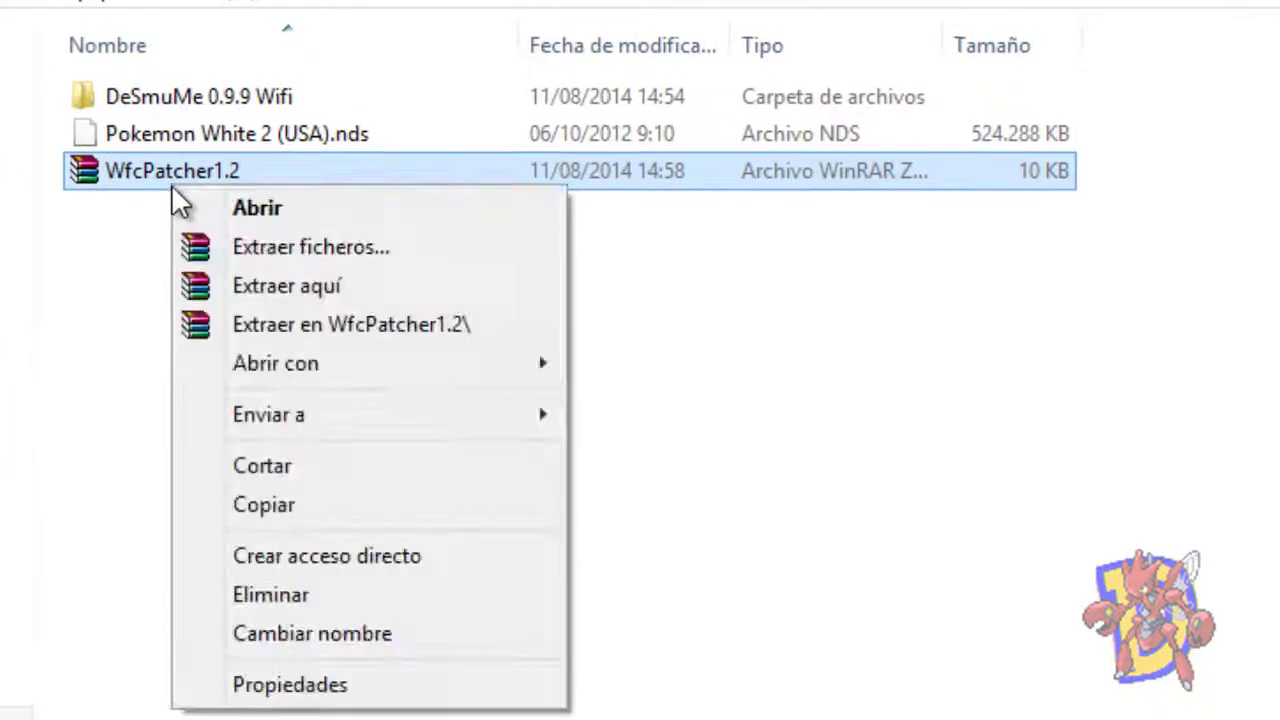
click(223, 282)
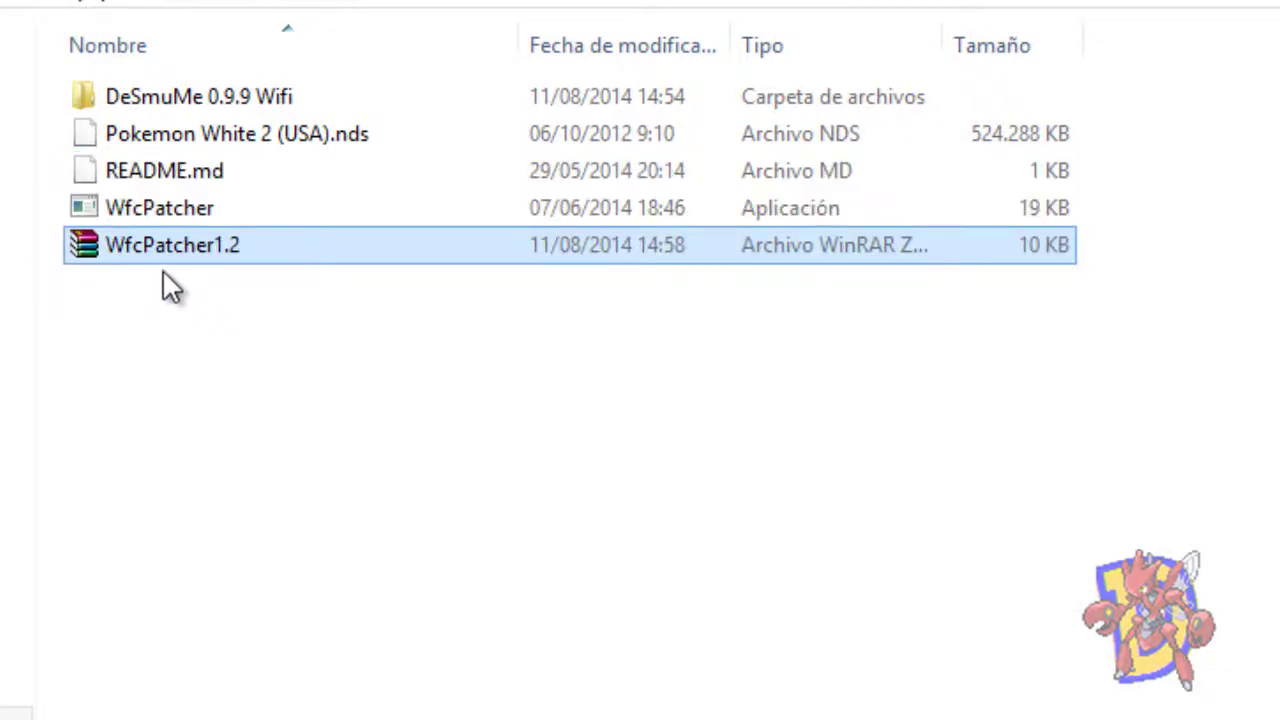
Step: Patch the Pokemon White 2 ROM with WfcPatcher.exe, producing the (AltWfc) copy
click(164, 209)
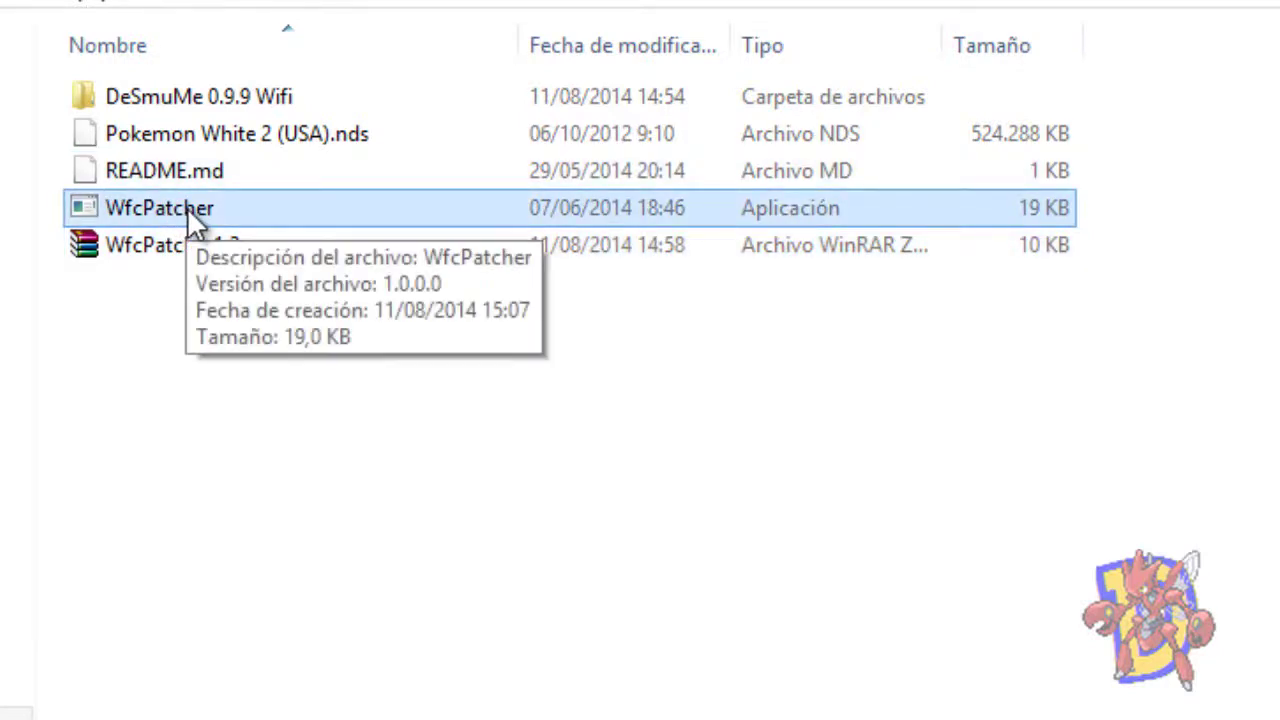
click(239, 148)
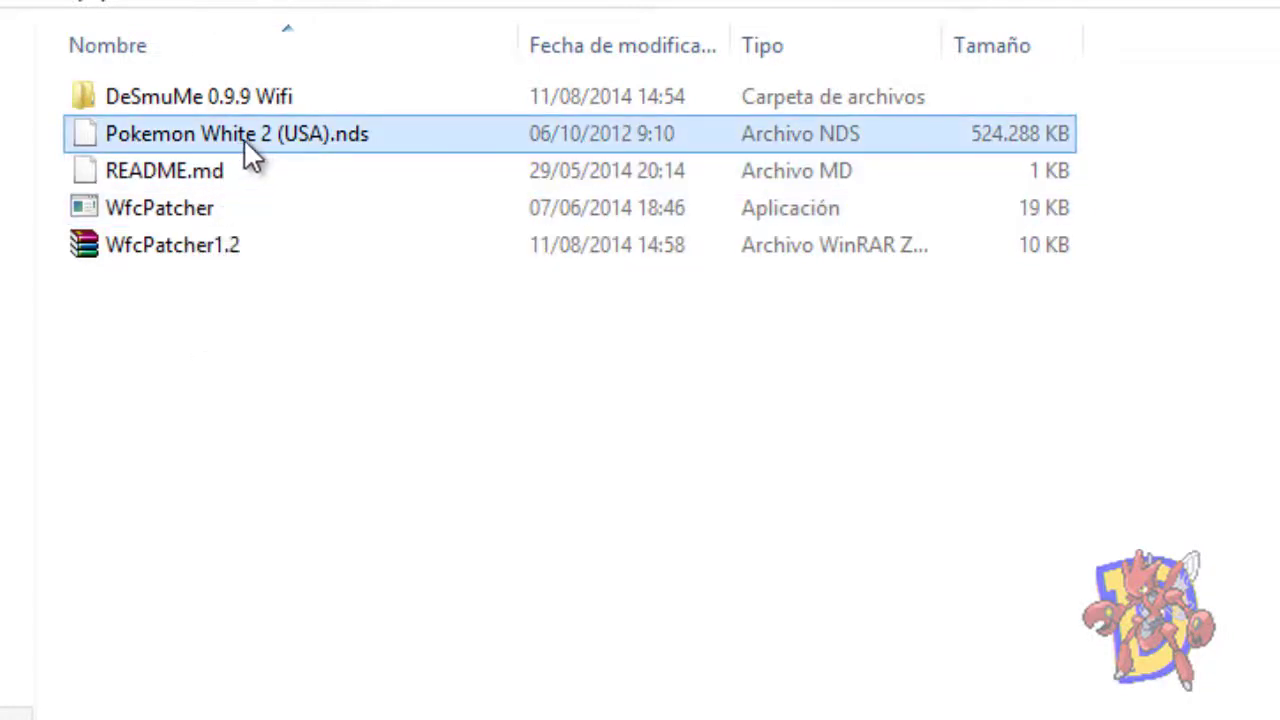
click(247, 137)
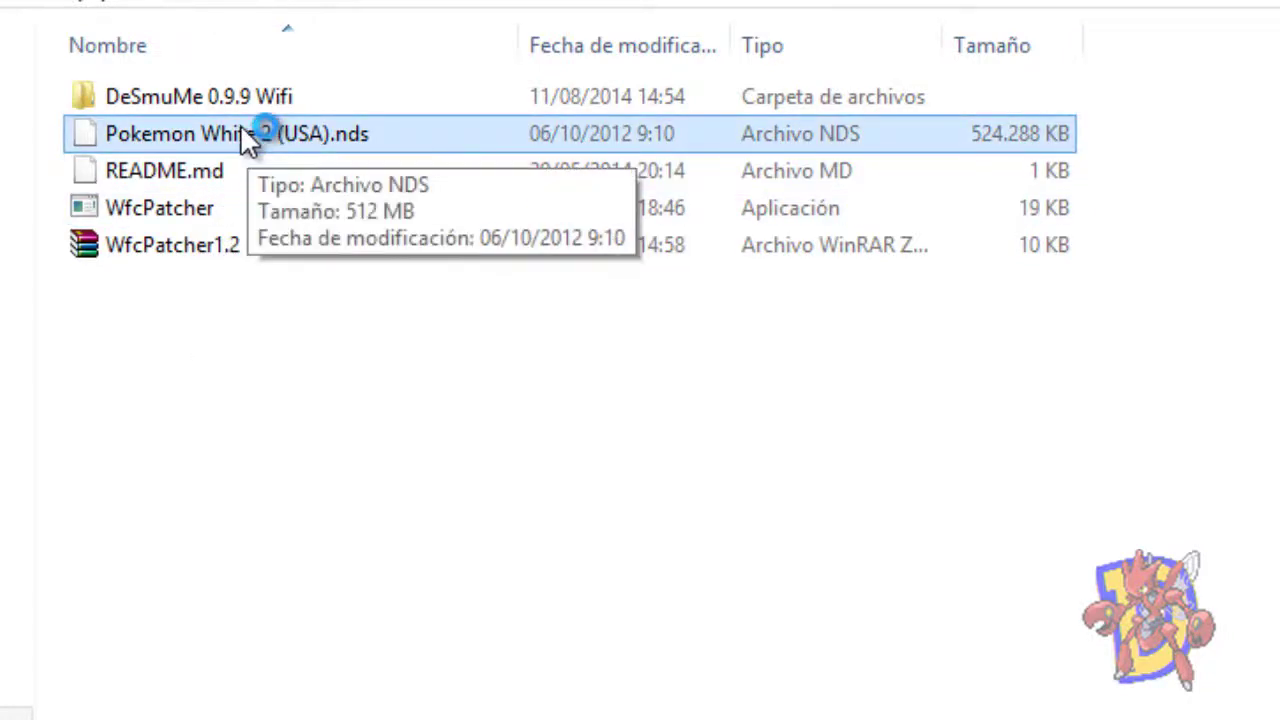
drag(247, 137, 233, 193)
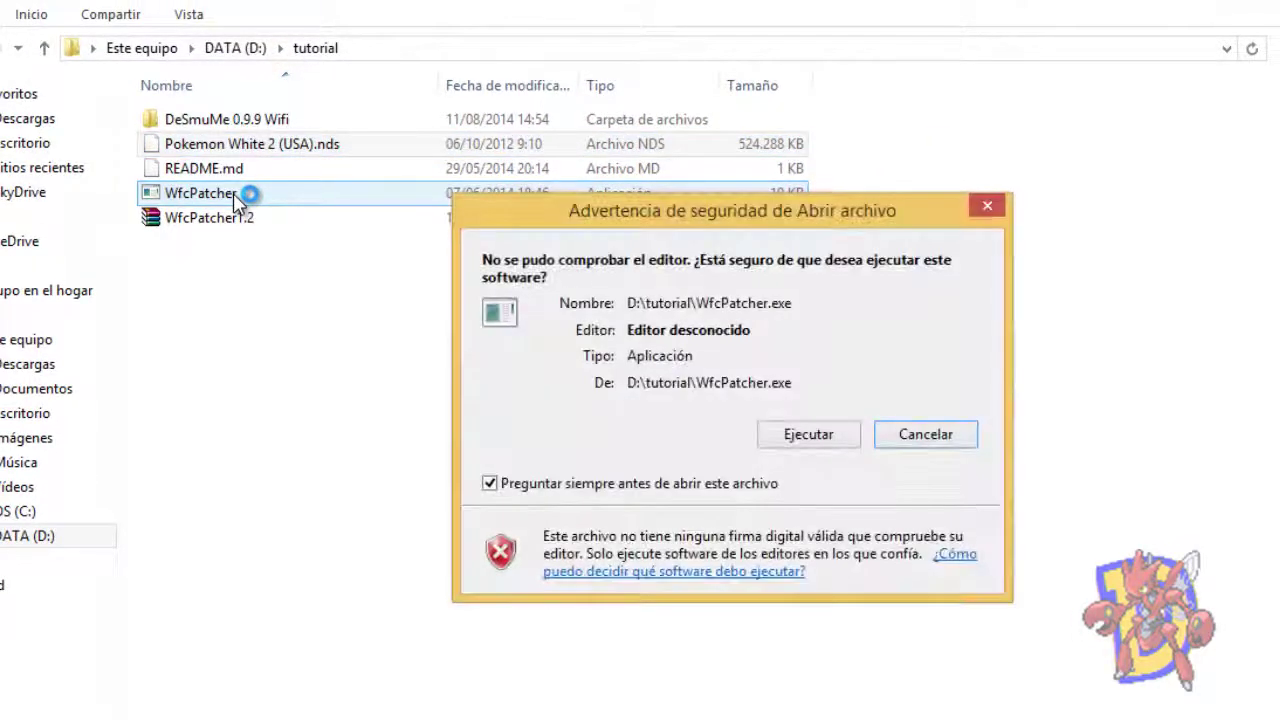
click(822, 434)
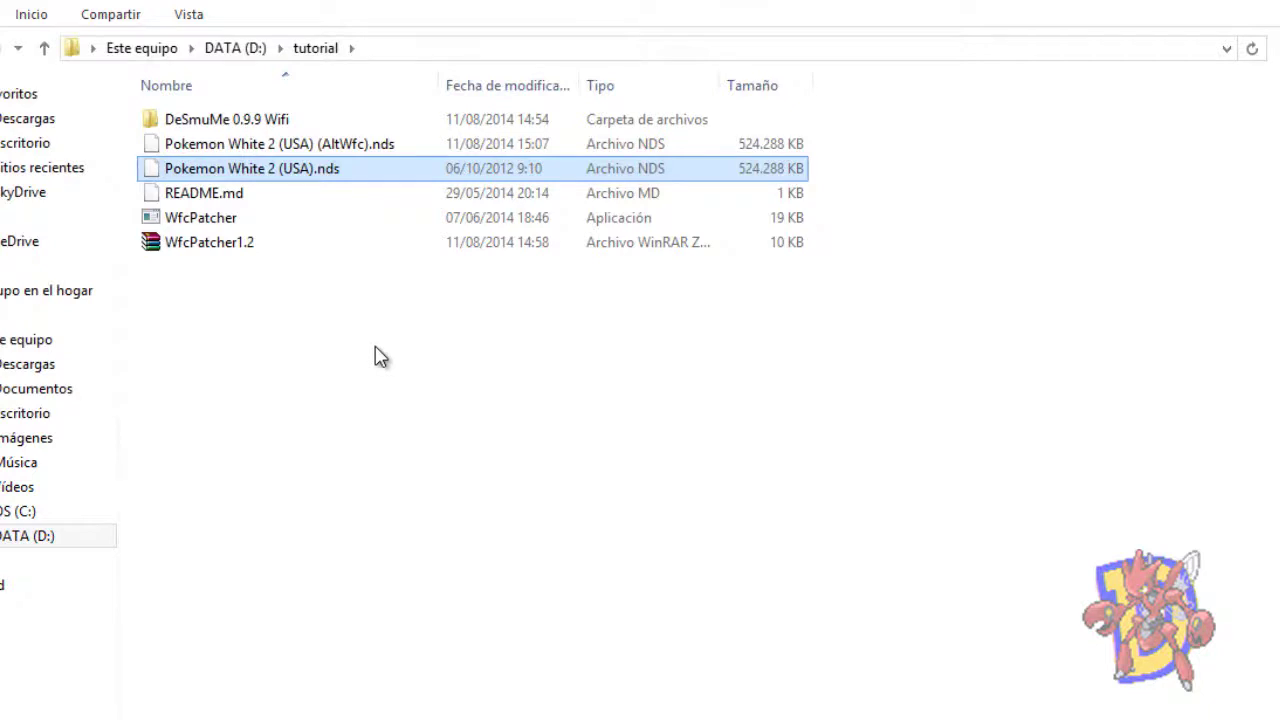
ctrl+click(333, 145)
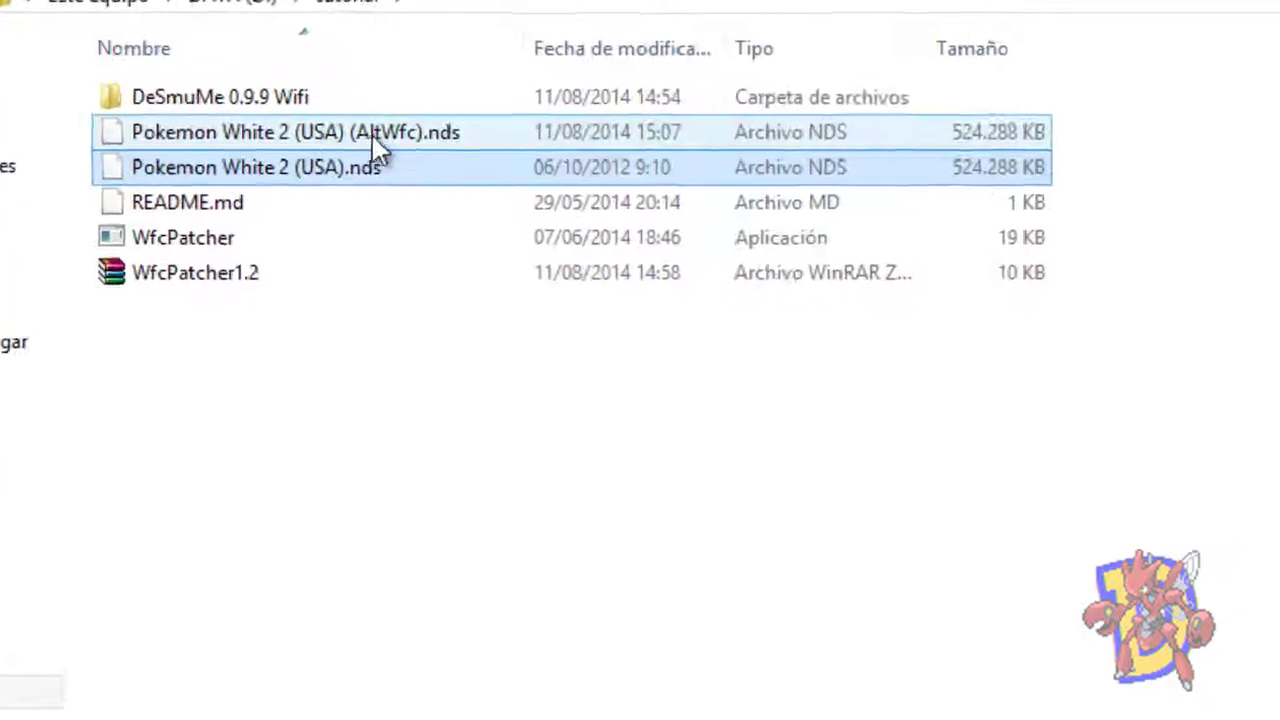
click(372, 135)
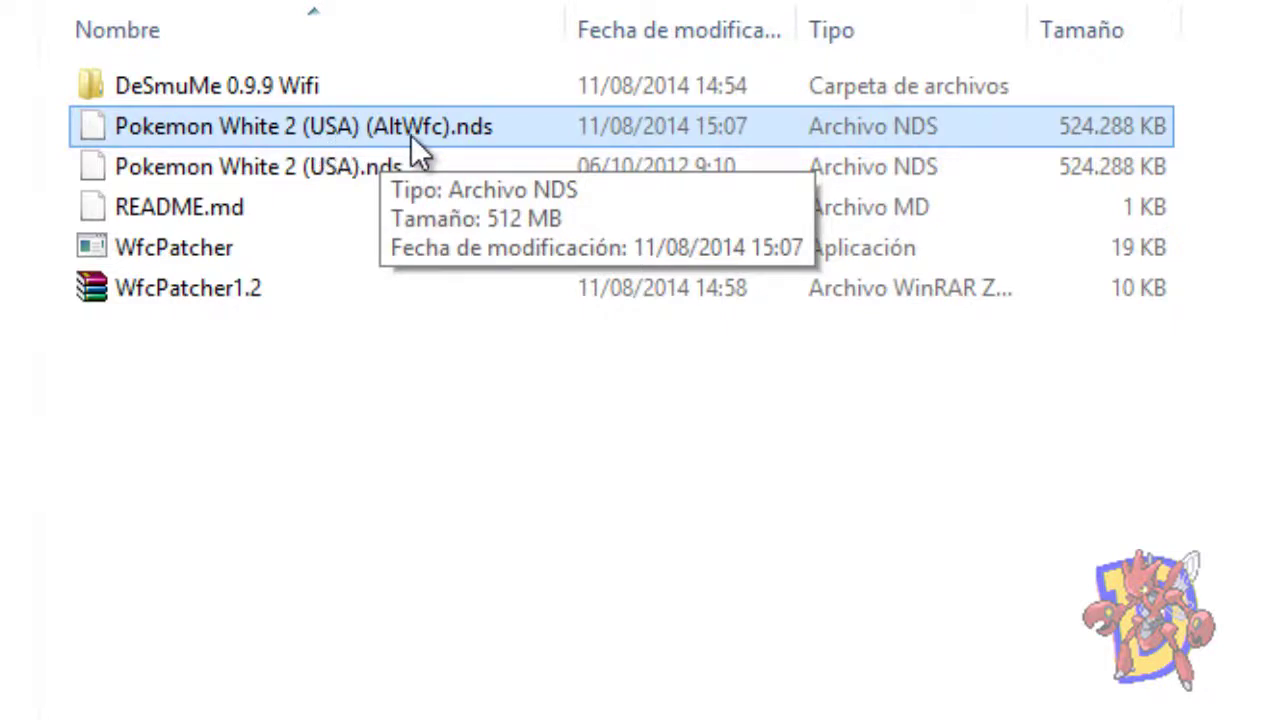
Step: Run Desmume x86 from the DeSmuMe 0.9.9 Wifi folder and load the patched Pokemon White 2 ROM
double_click(278, 88)
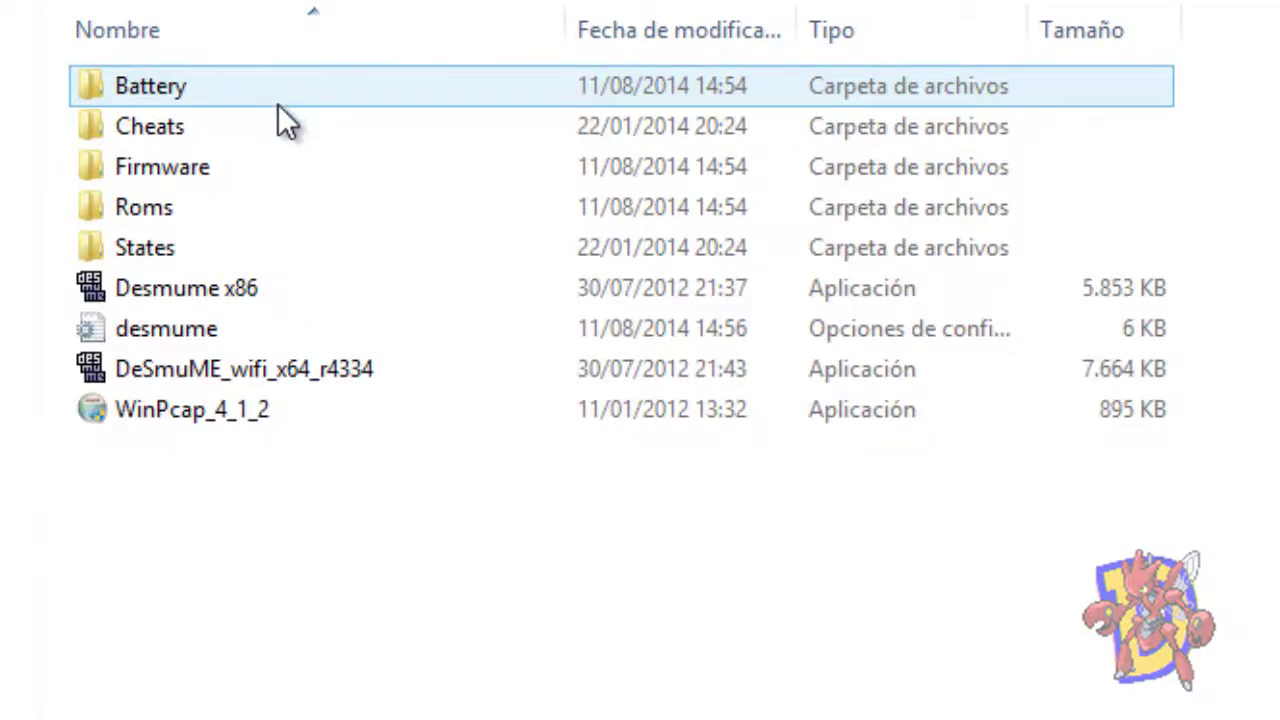
double_click(264, 287)
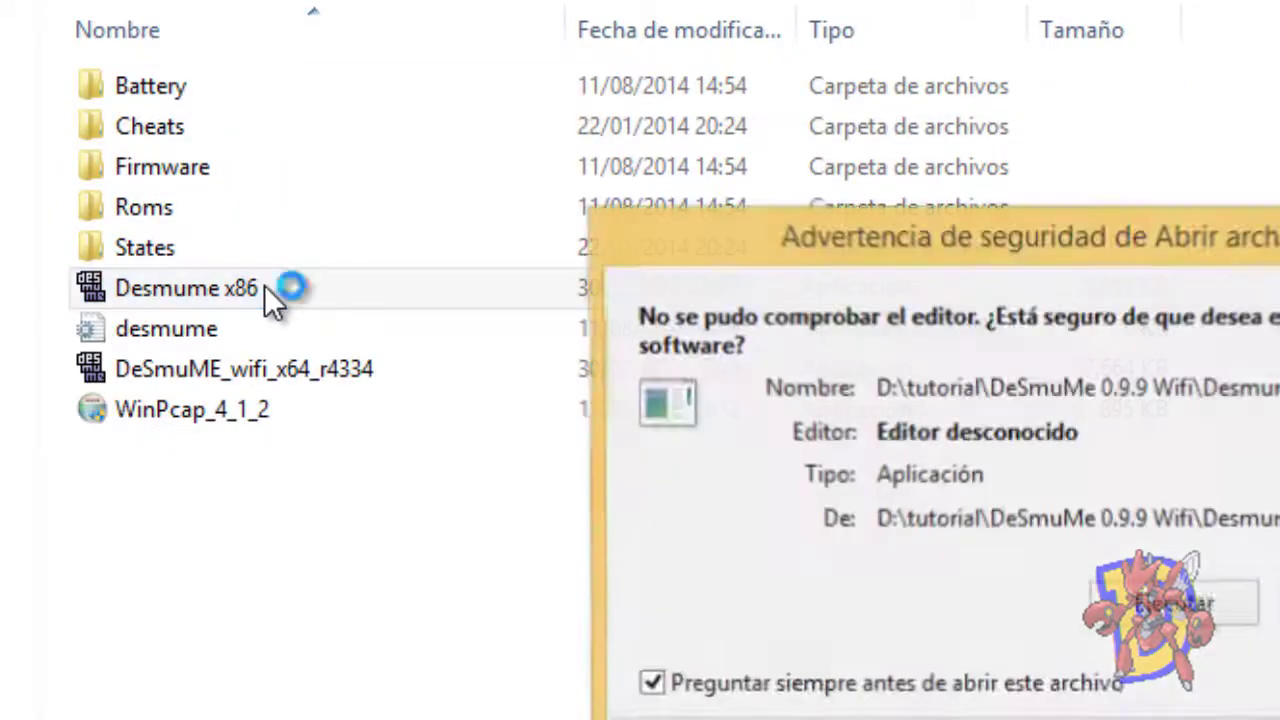
click(1229, 621)
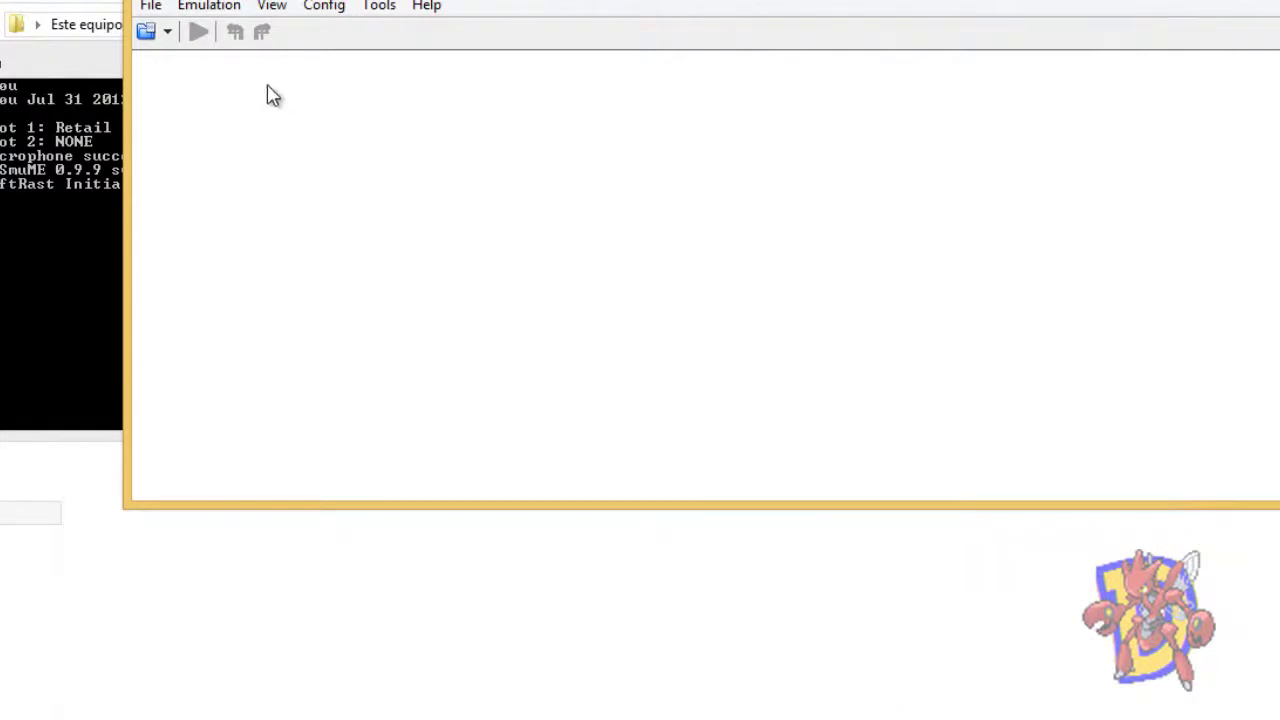
click(119, 60)
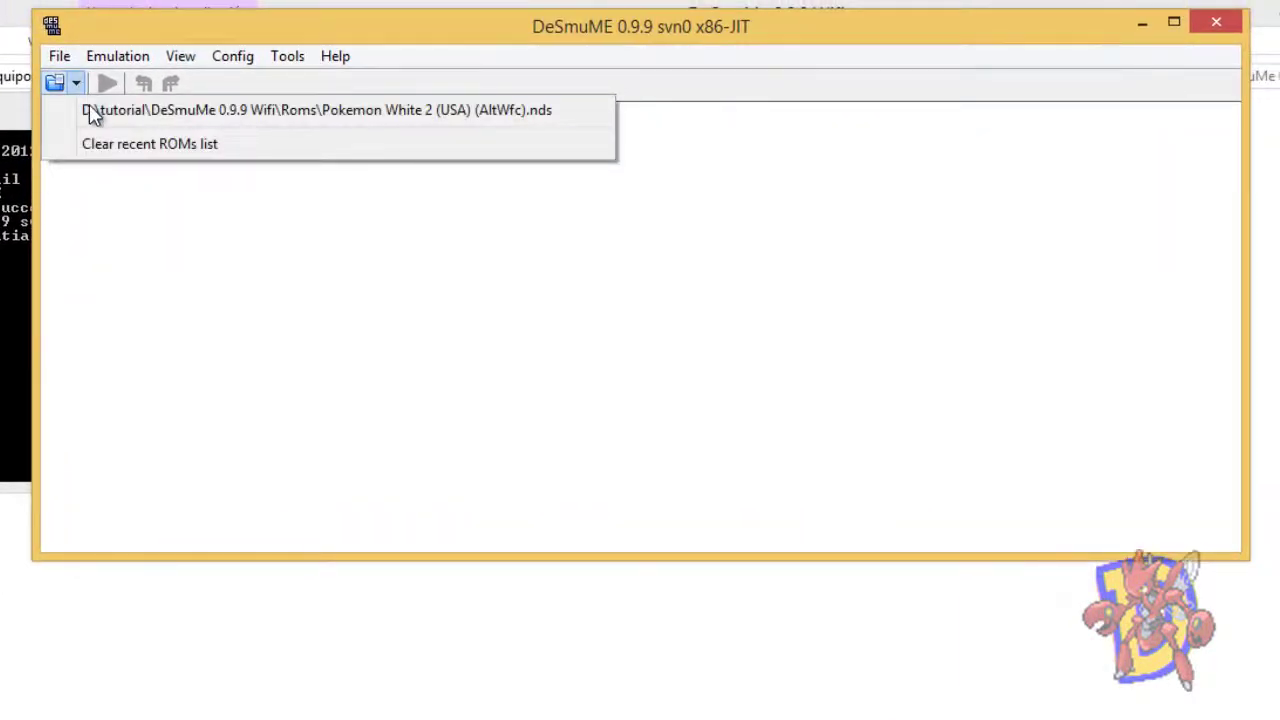
click(91, 117)
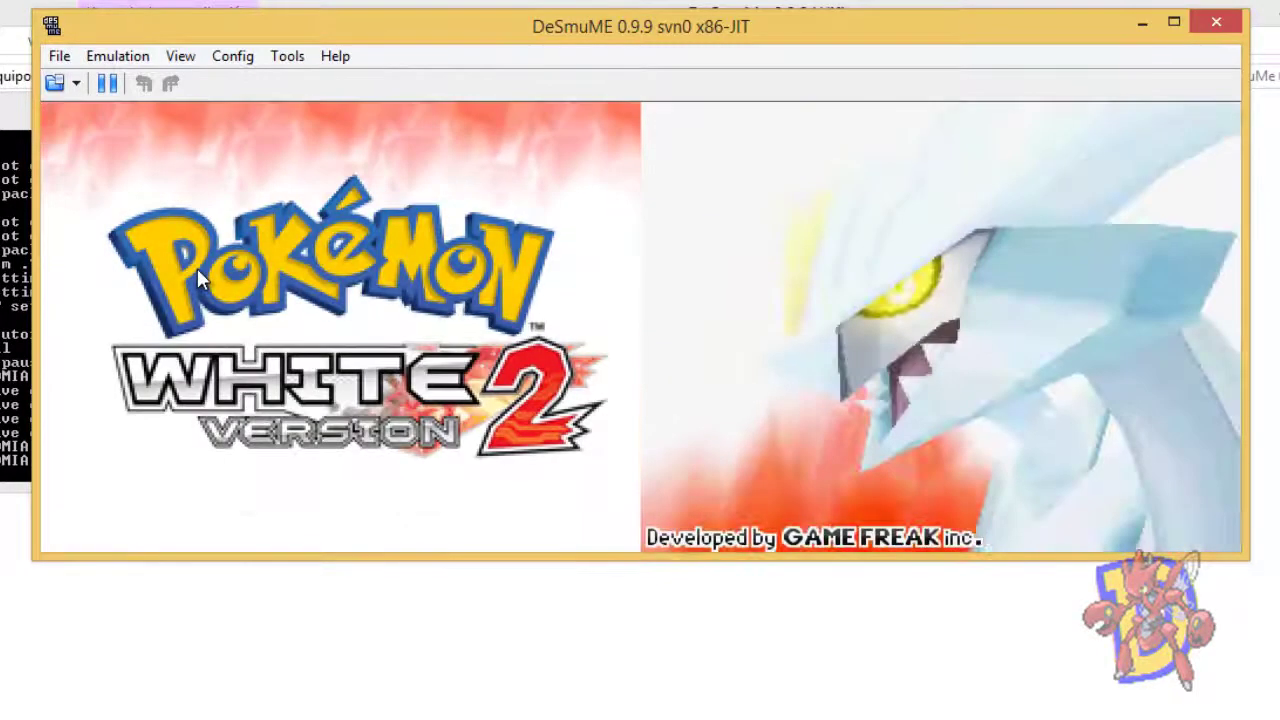
Step: Go from the title screen to the game's Nintendo WFC Settings
key(Return)
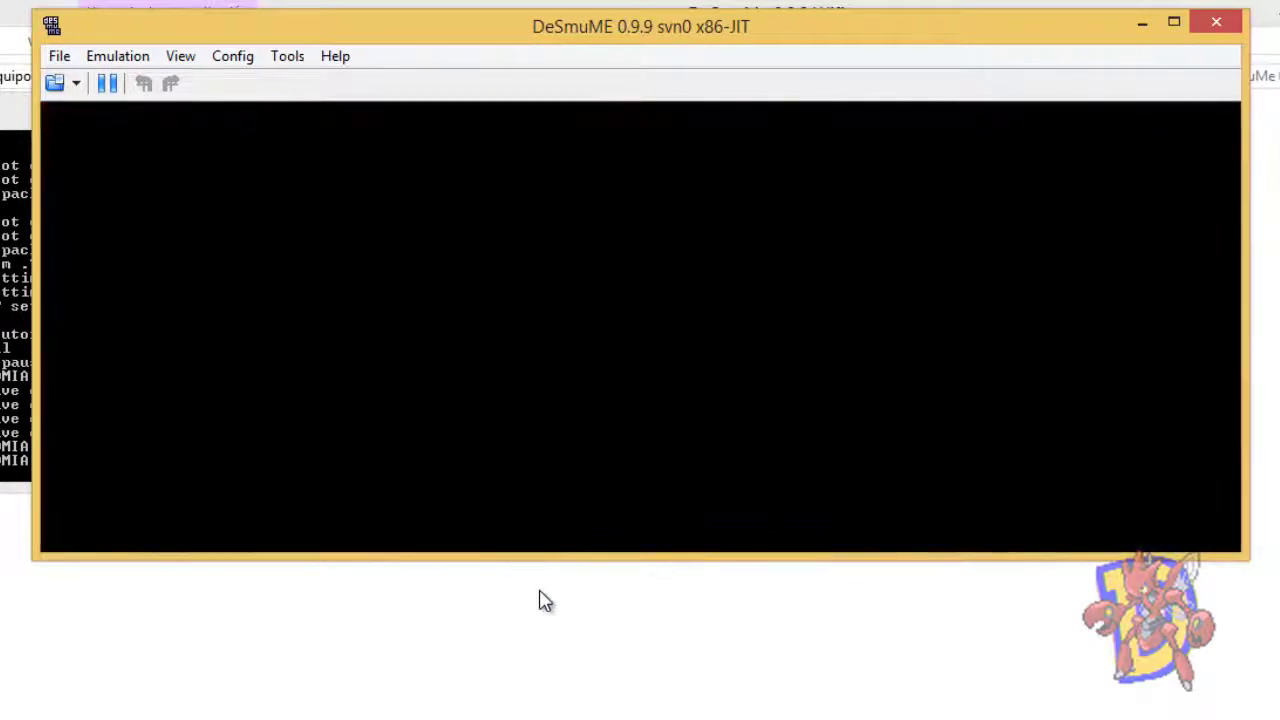
key(Return)
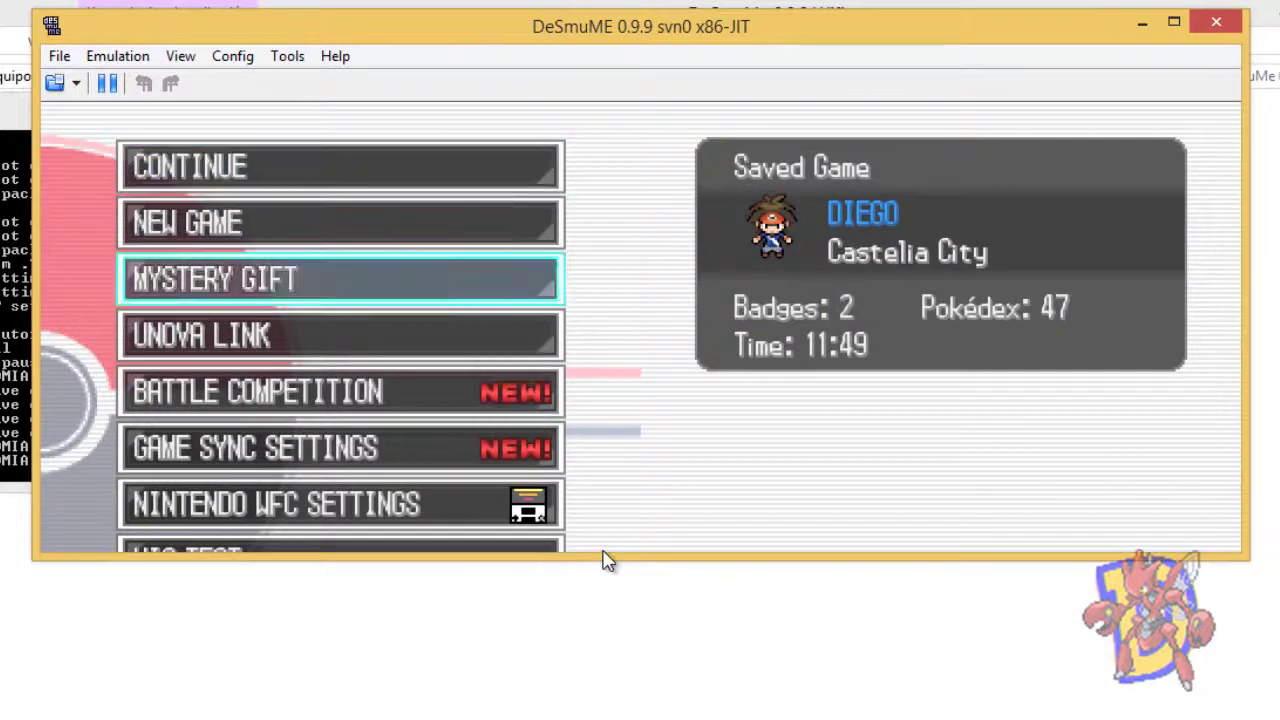
key(Up)
key(Up)
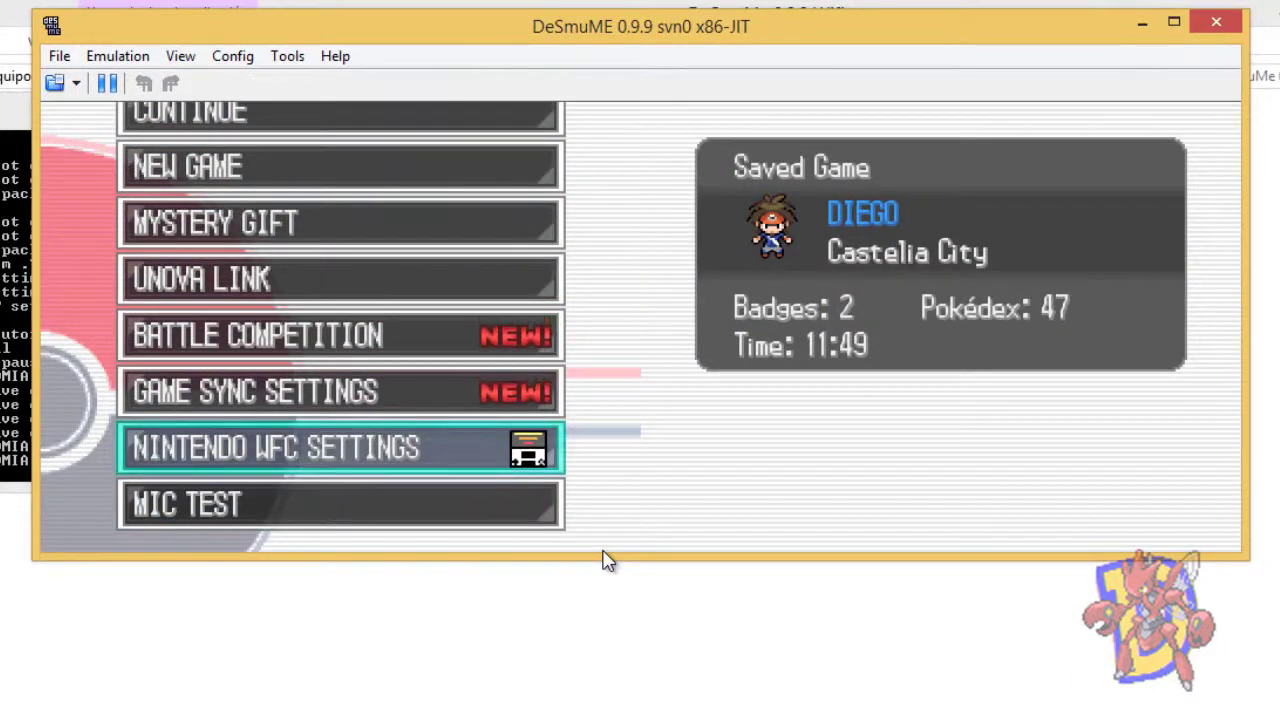
click(370, 462)
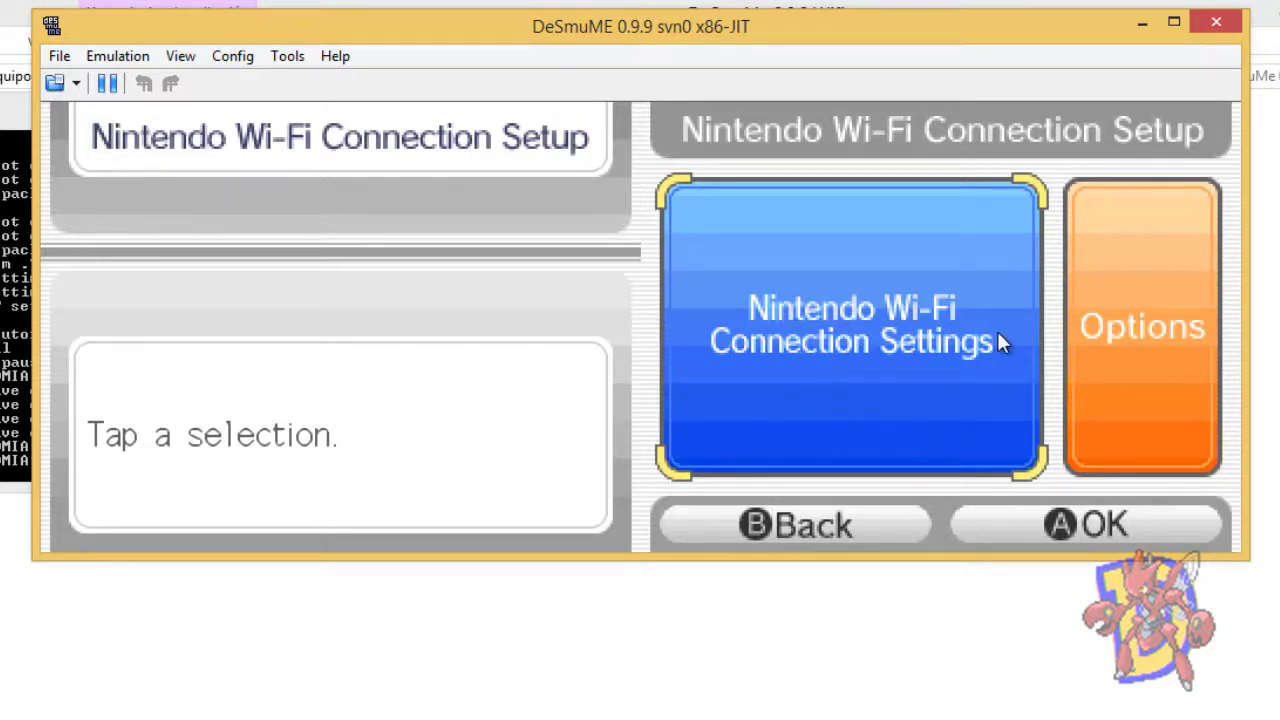
Step: Erase the Nintendo WFC configuration and let the system shut down
click(1095, 338)
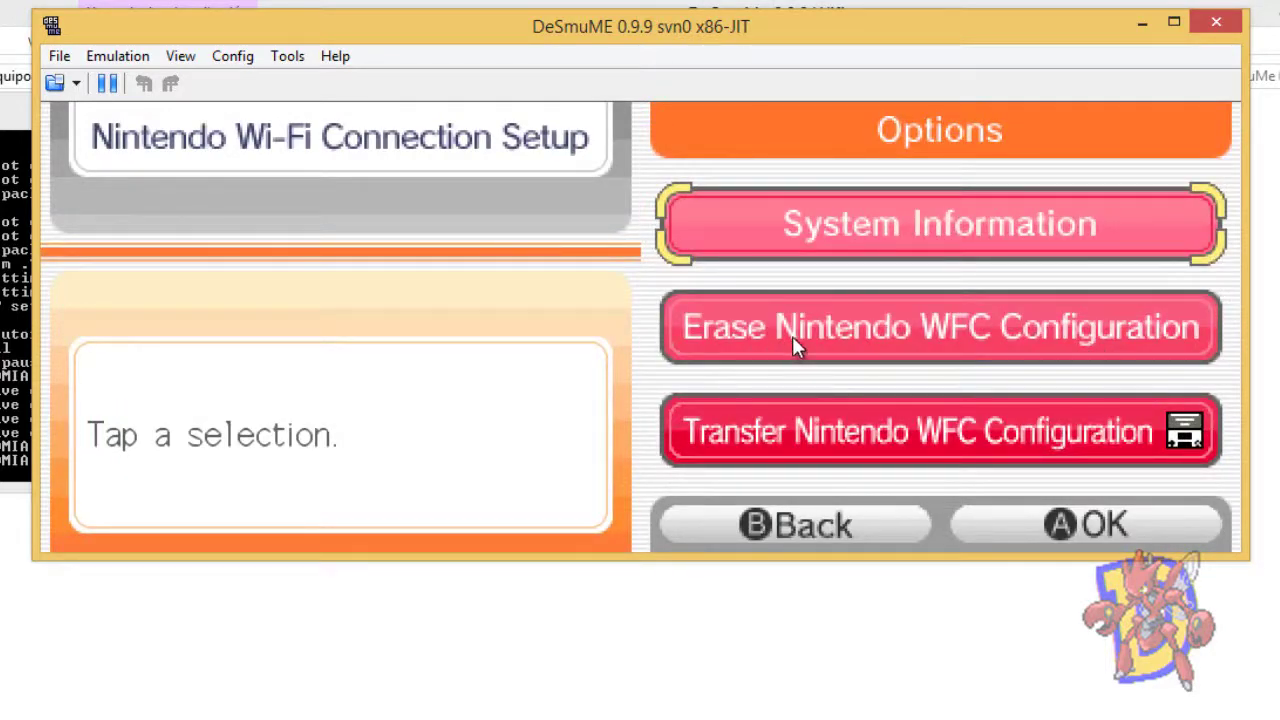
click(838, 336)
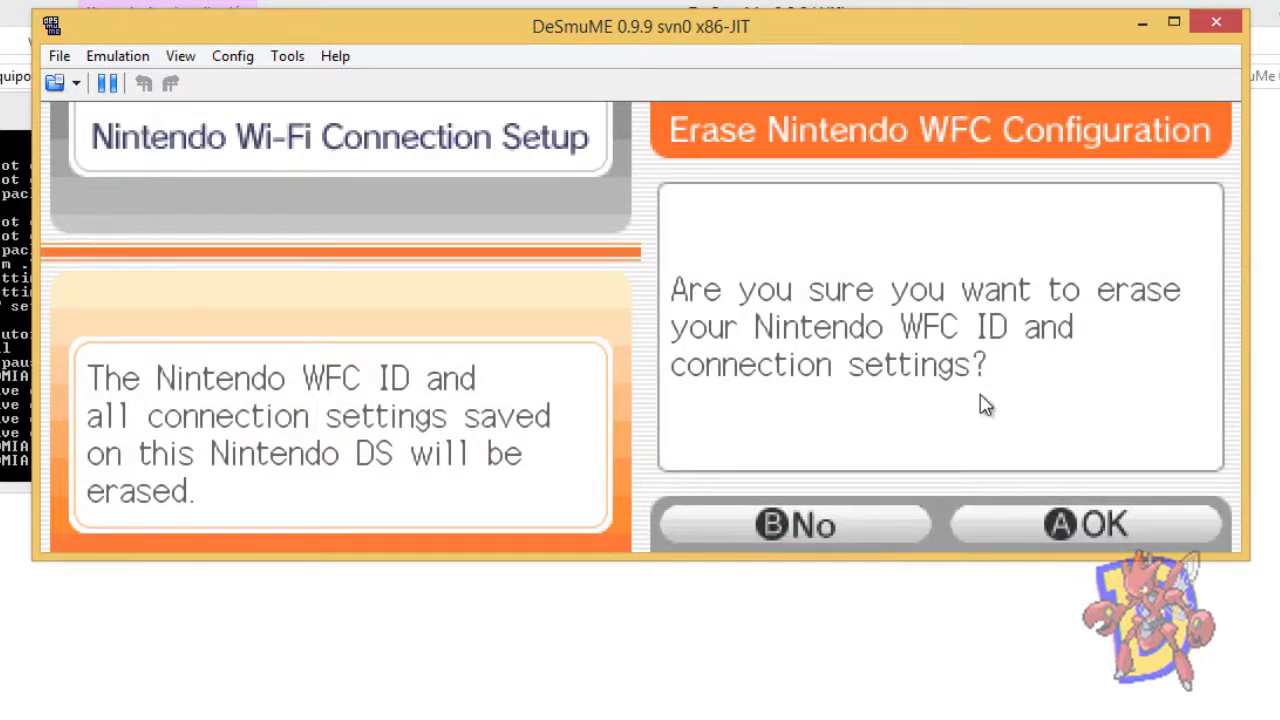
click(1010, 527)
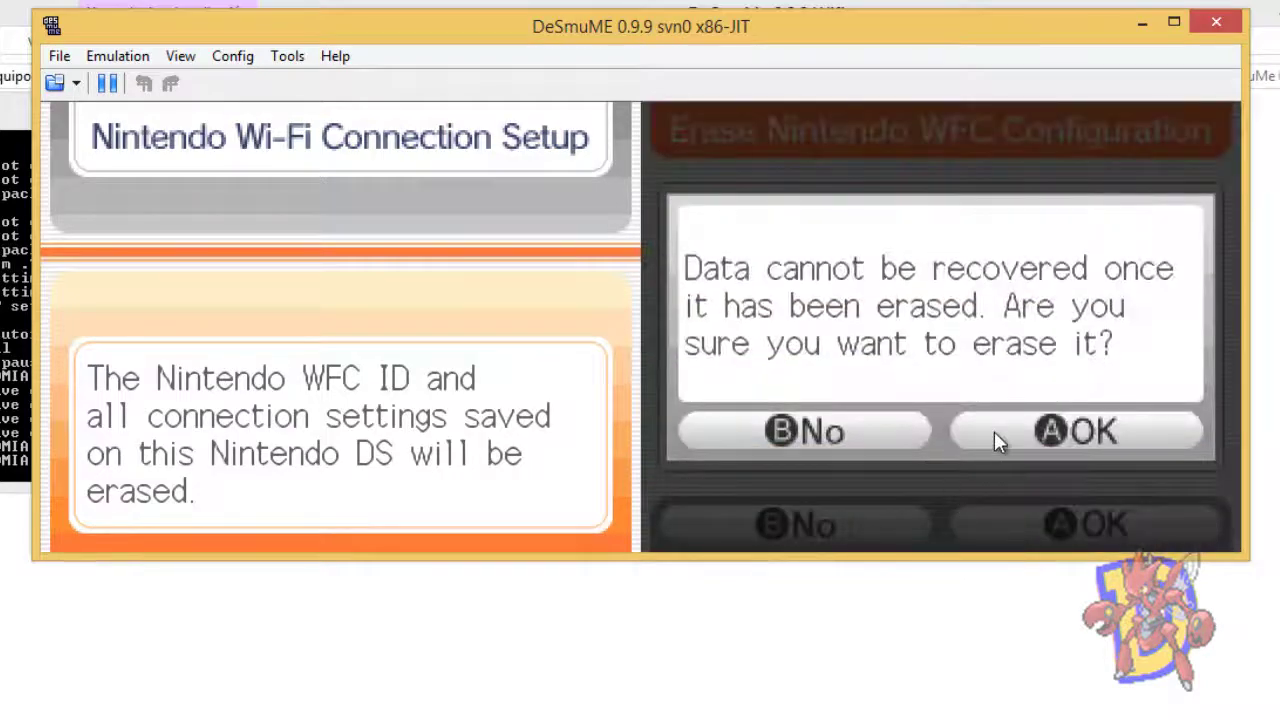
click(994, 433)
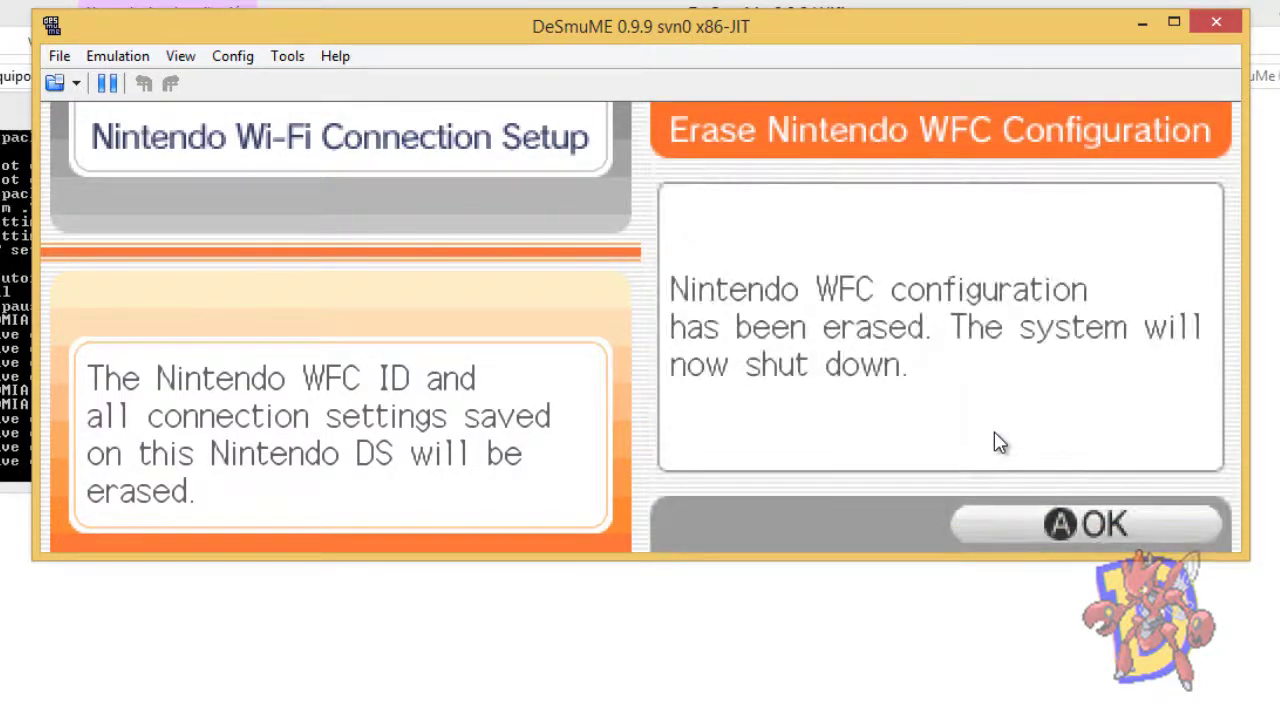
click(1042, 518)
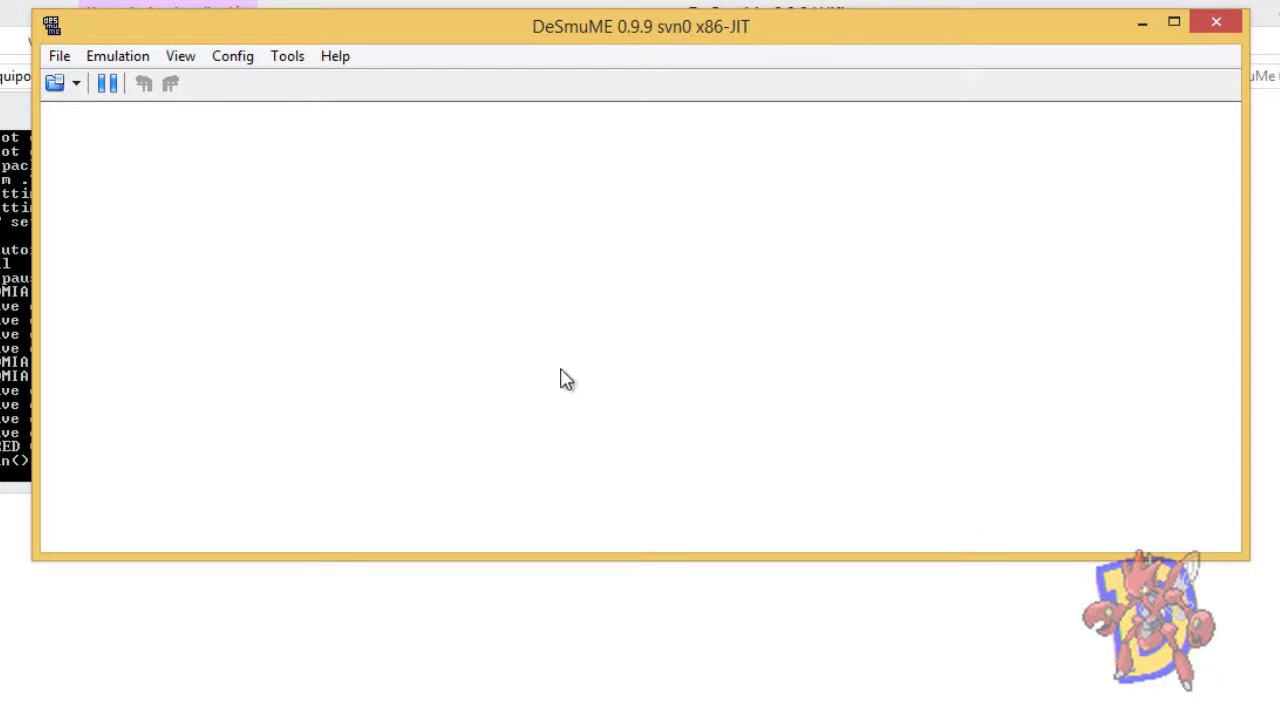
Step: Reload Pokémon White 2 from the recent ROMs and enter Nintendo WFC Settings
click(75, 84)
click(88, 110)
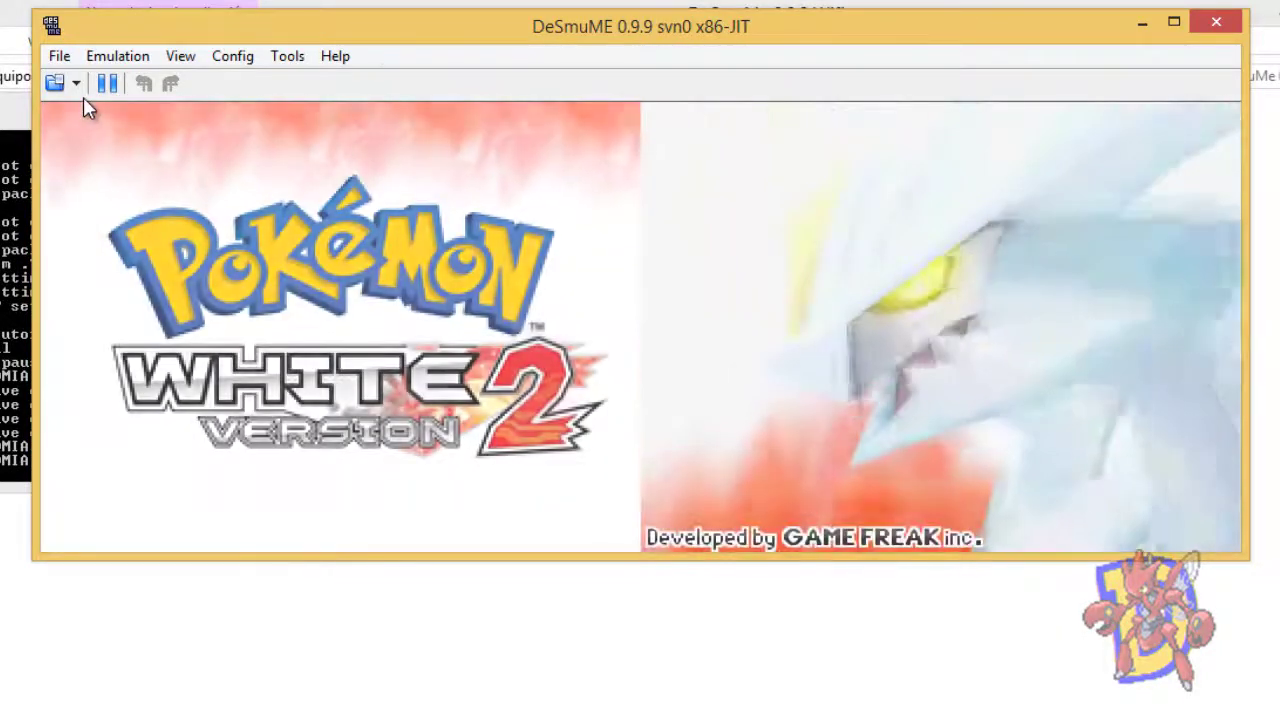
key(Return)
key(Down)
key(Down)
key(Down)
key(Down)
key(Down)
key(Down)
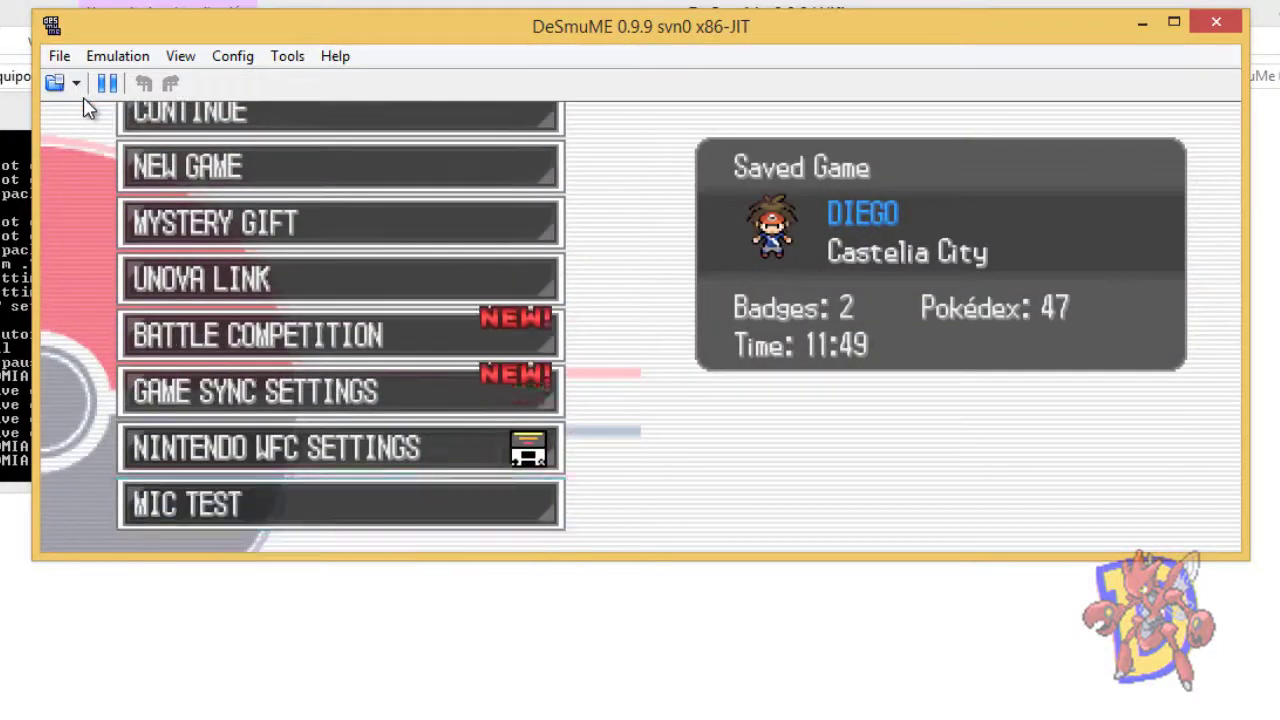
key(Return)
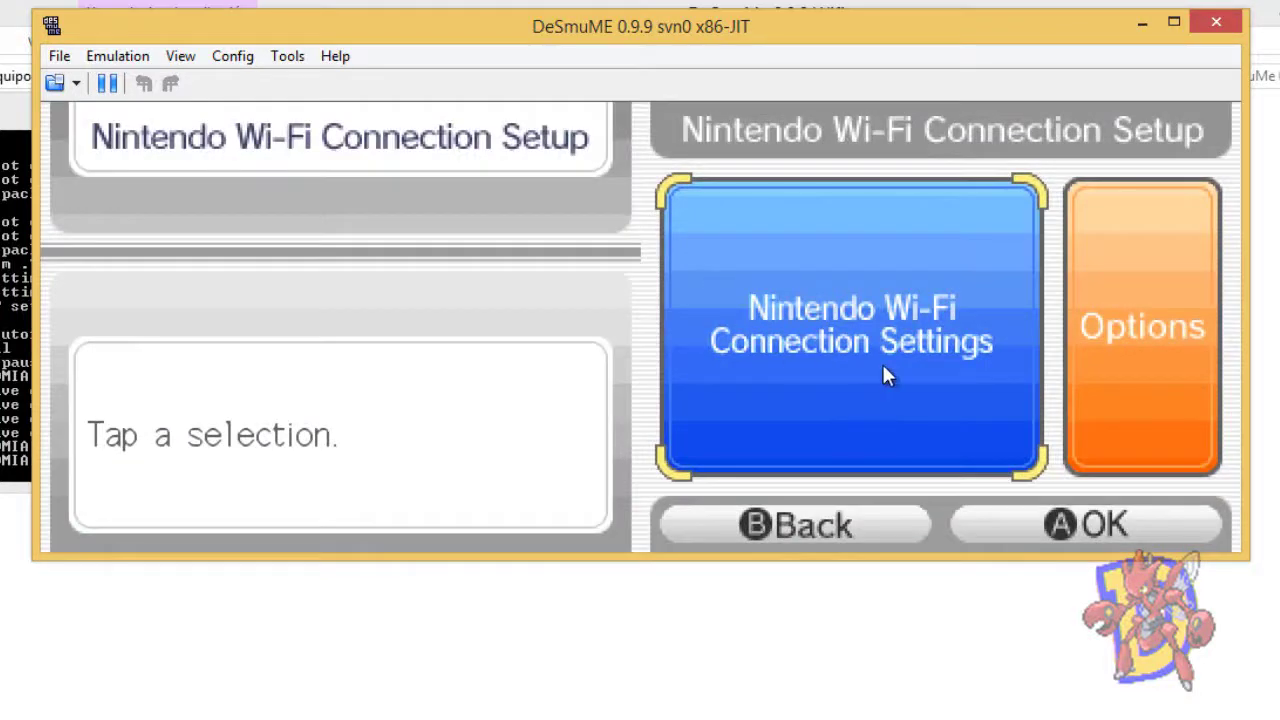
Step: Set Connection 1 to the SoftAP access point, run the test and dismiss error 52000
click(874, 340)
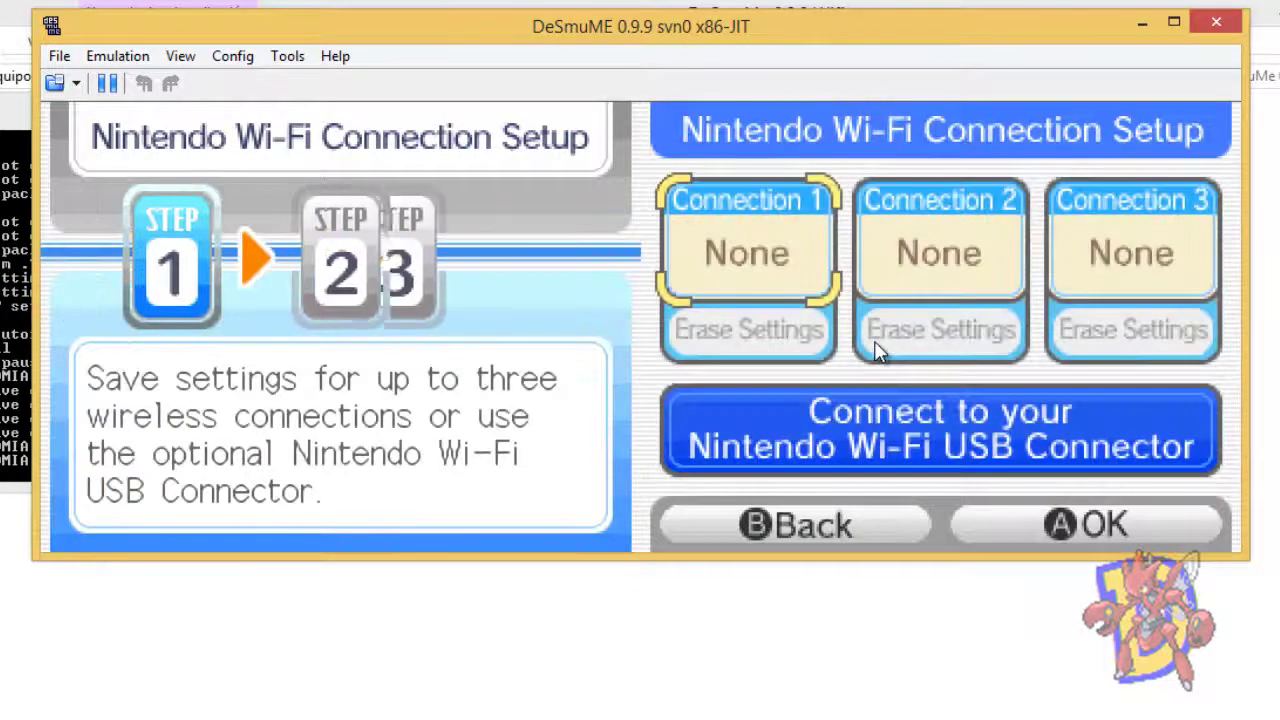
click(708, 279)
click(737, 279)
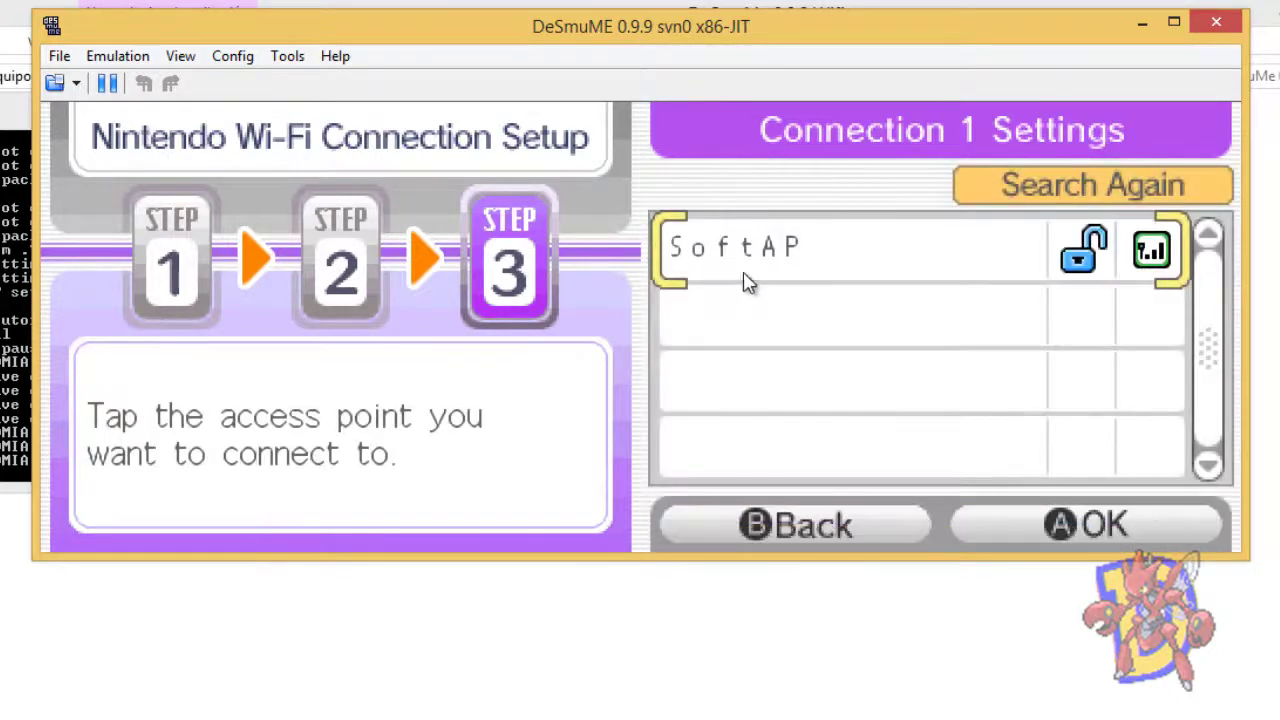
click(815, 268)
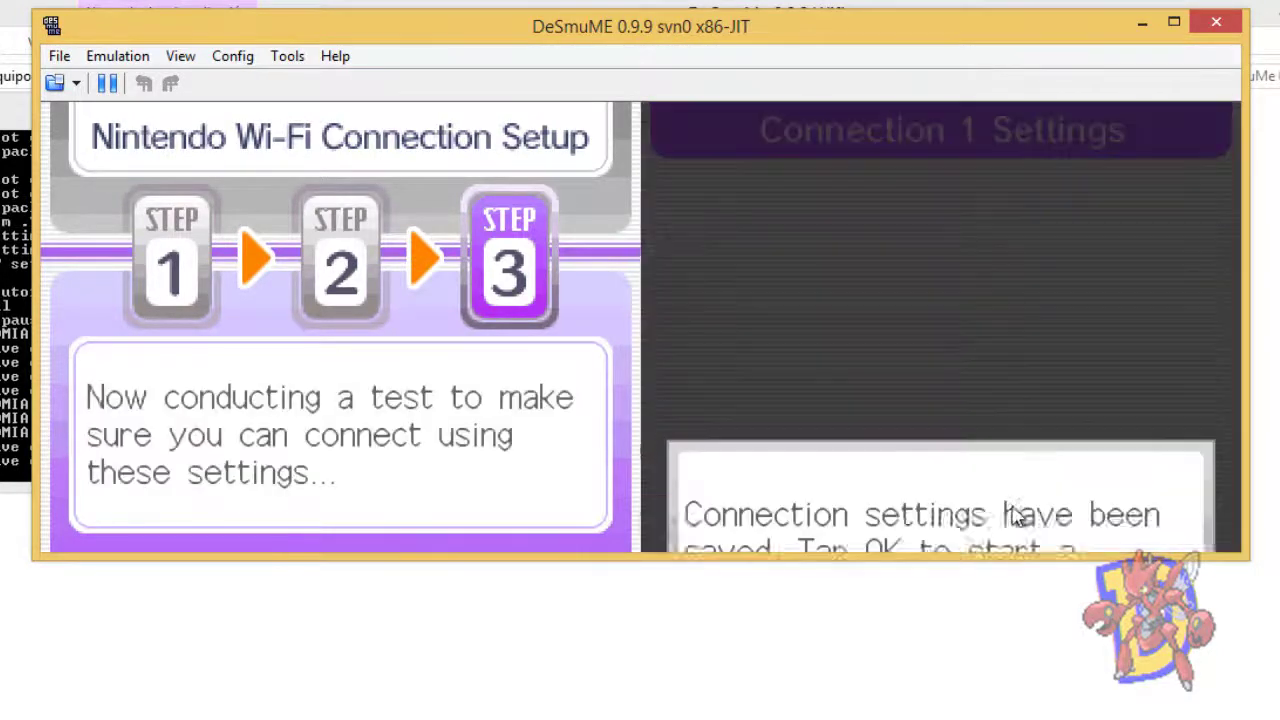
click(1050, 428)
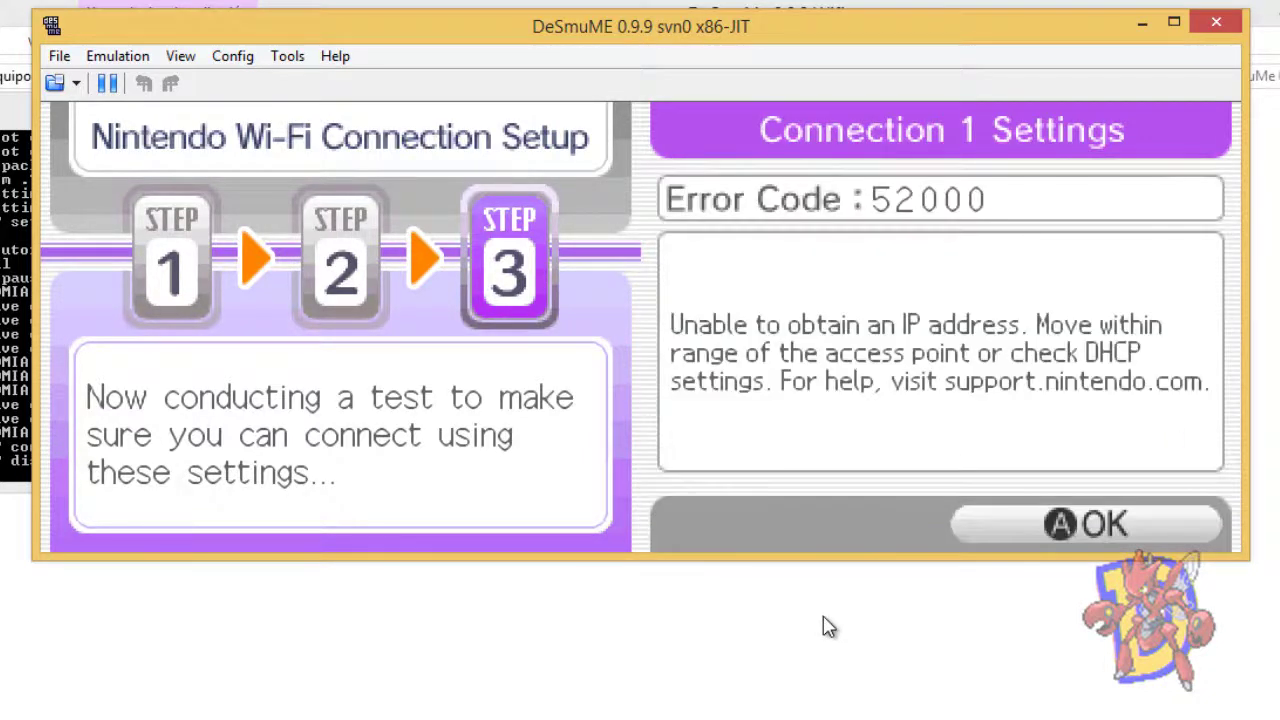
click(1043, 529)
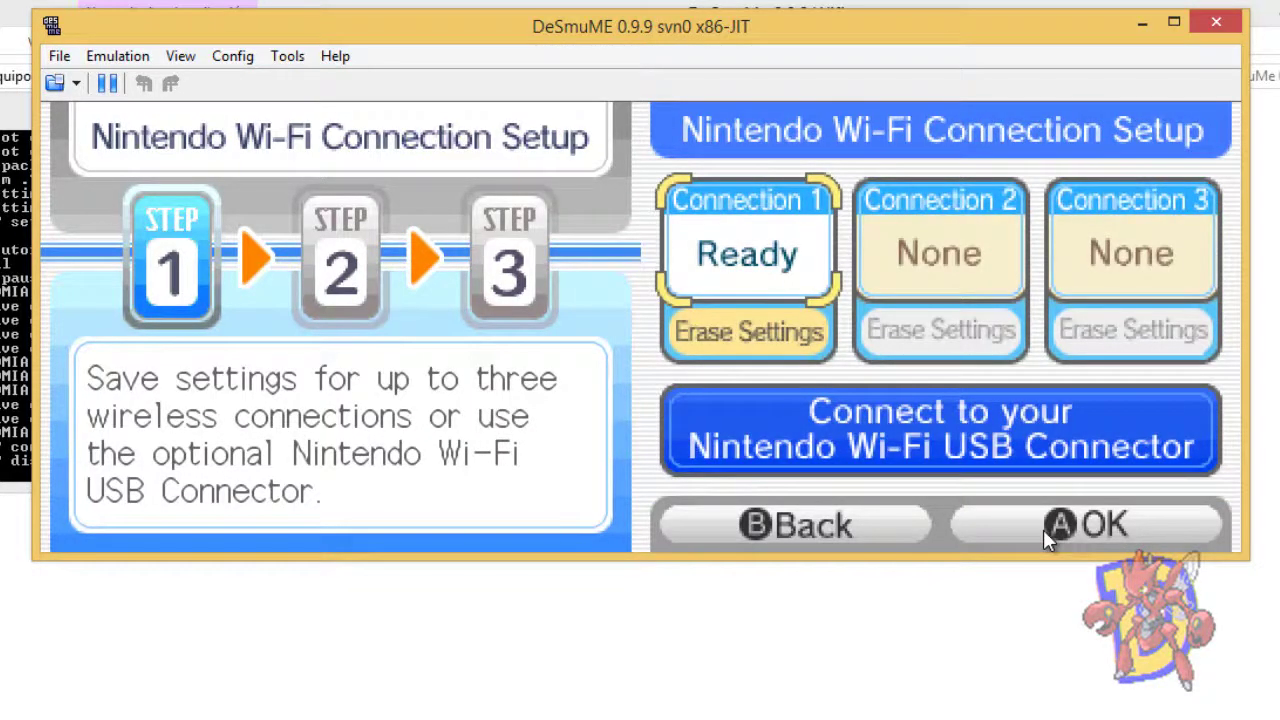
Step: Set Auto-obtain DNS to No in Connection 1's settings
click(787, 268)
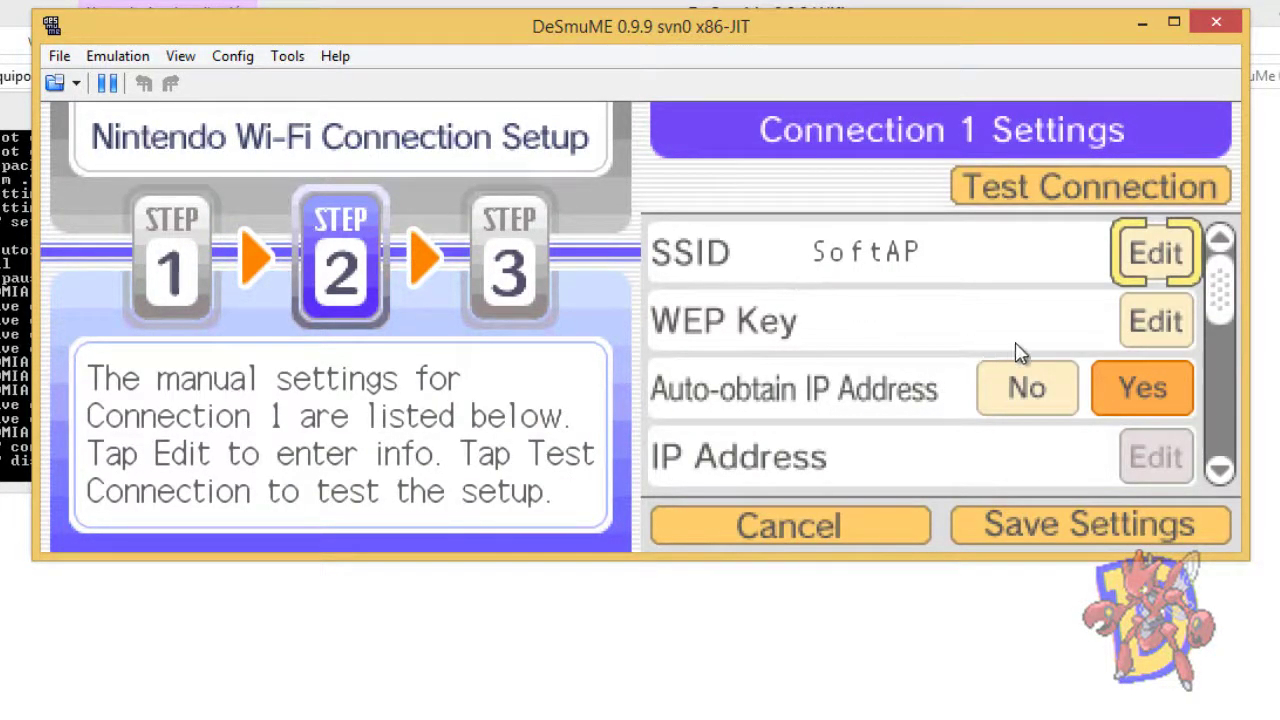
drag(1225, 320, 1225, 428)
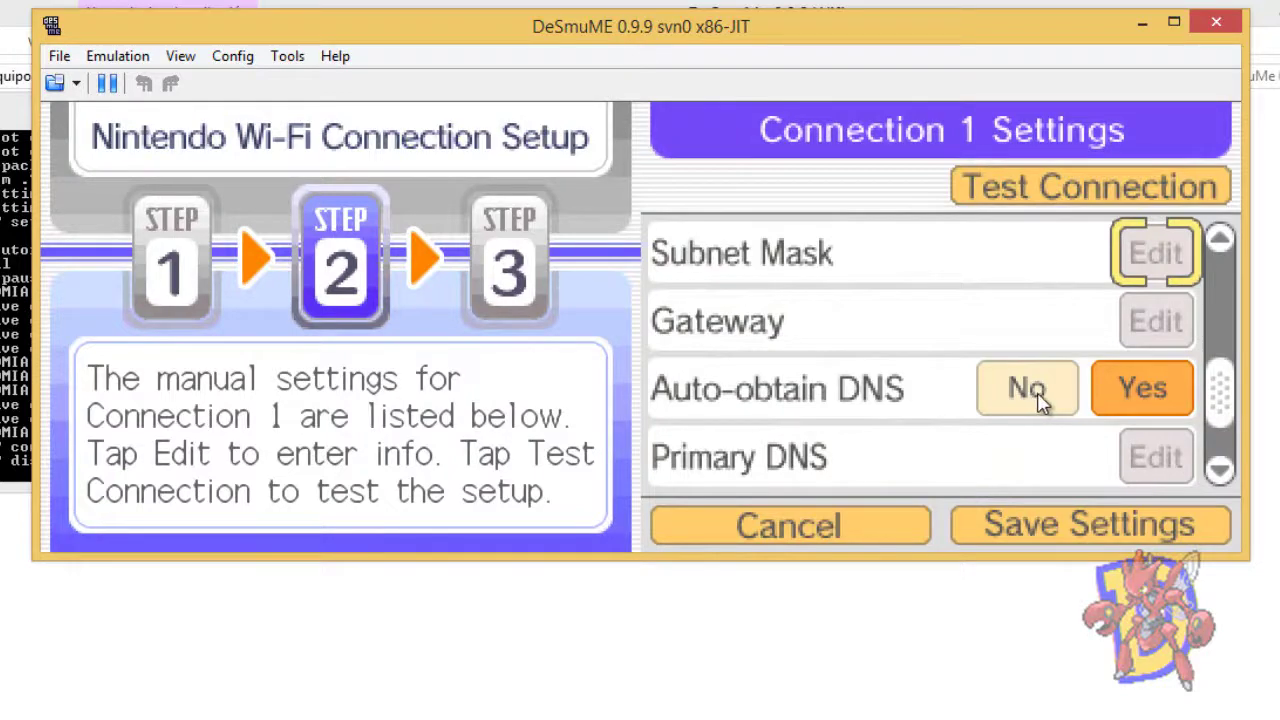
drag(1224, 400, 1228, 447)
click(1027, 320)
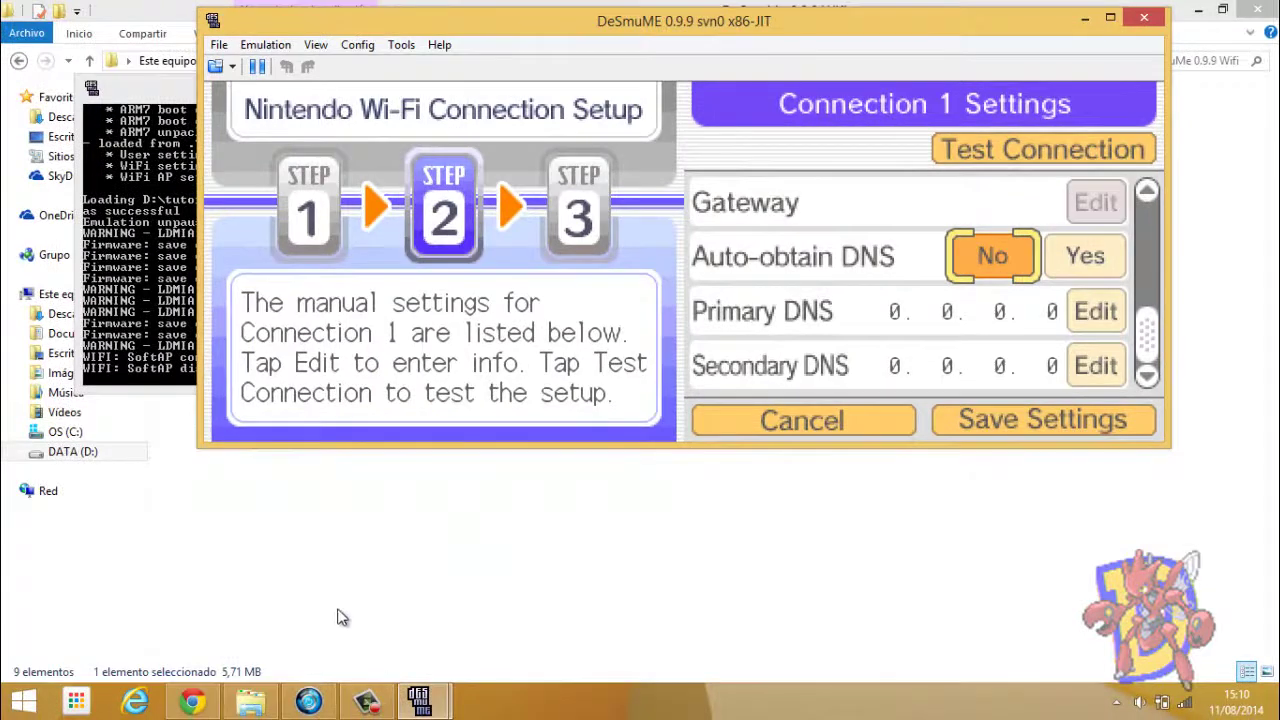
Step: Go back to the server emulator wiki Home page in Chrome and select the address 75.127.5.215
click(200, 702)
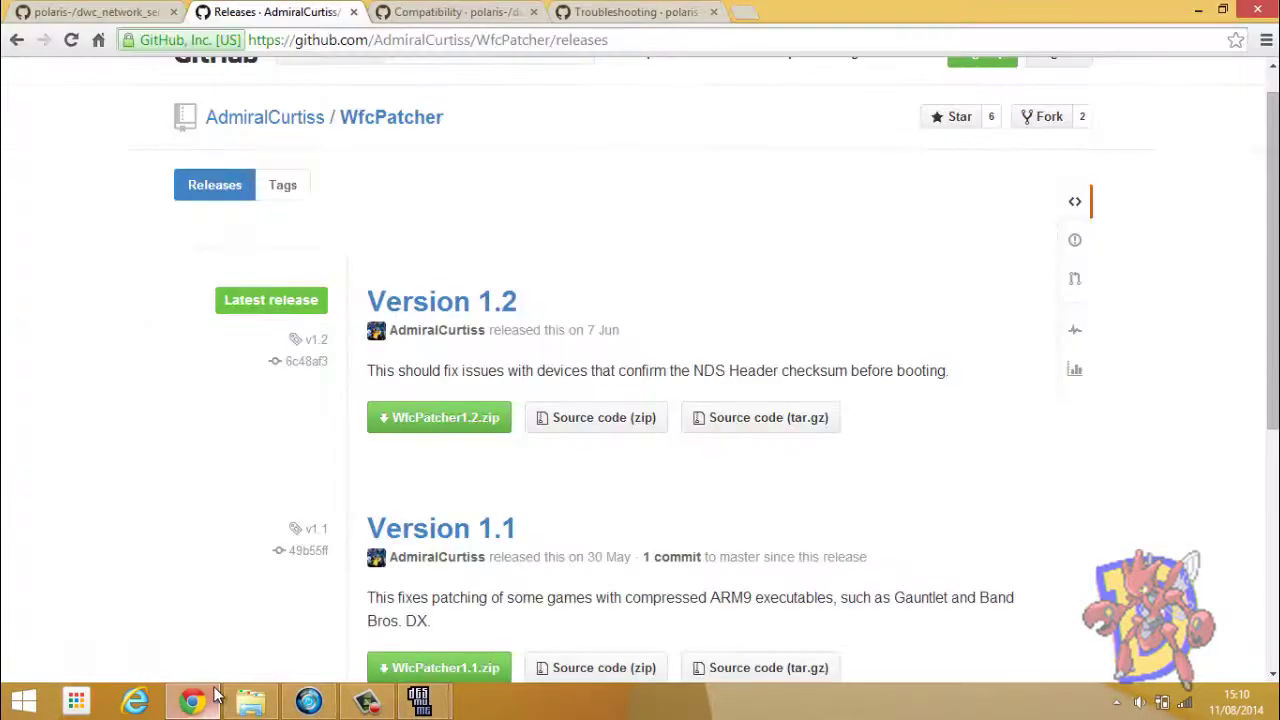
click(392, 11)
click(280, 10)
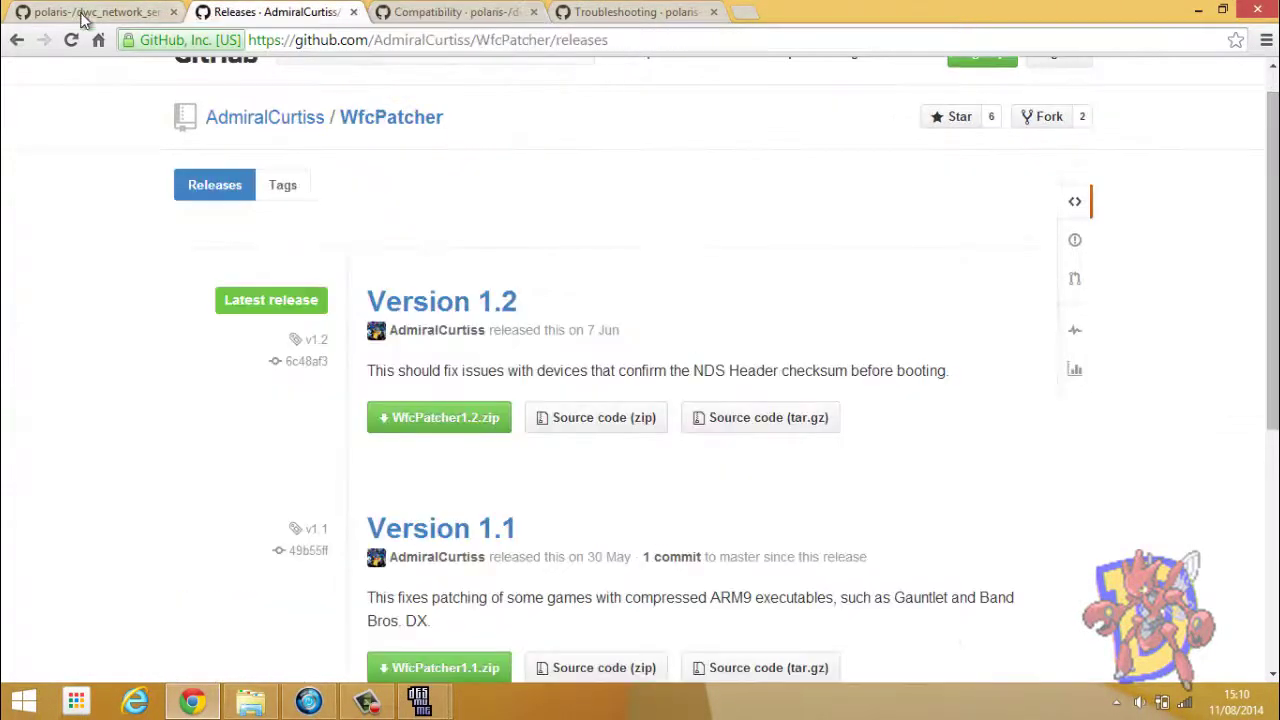
click(17, 40)
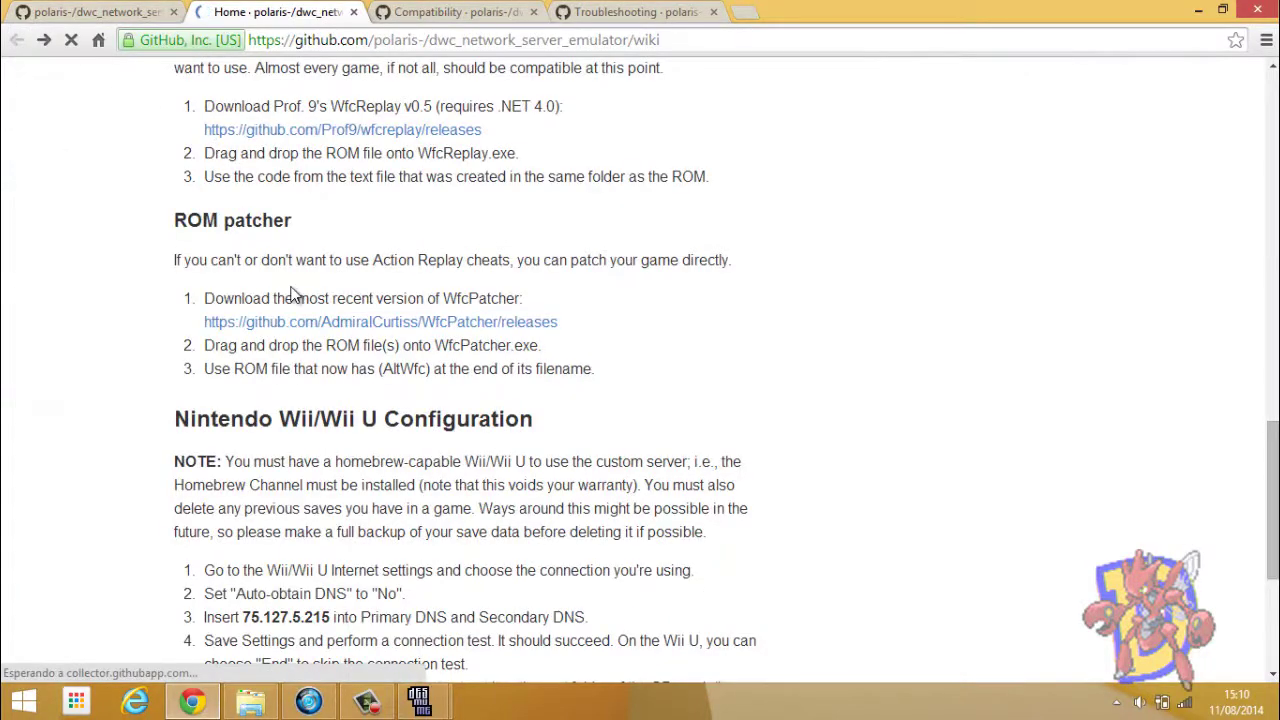
scroll(298, 296, up, 8)
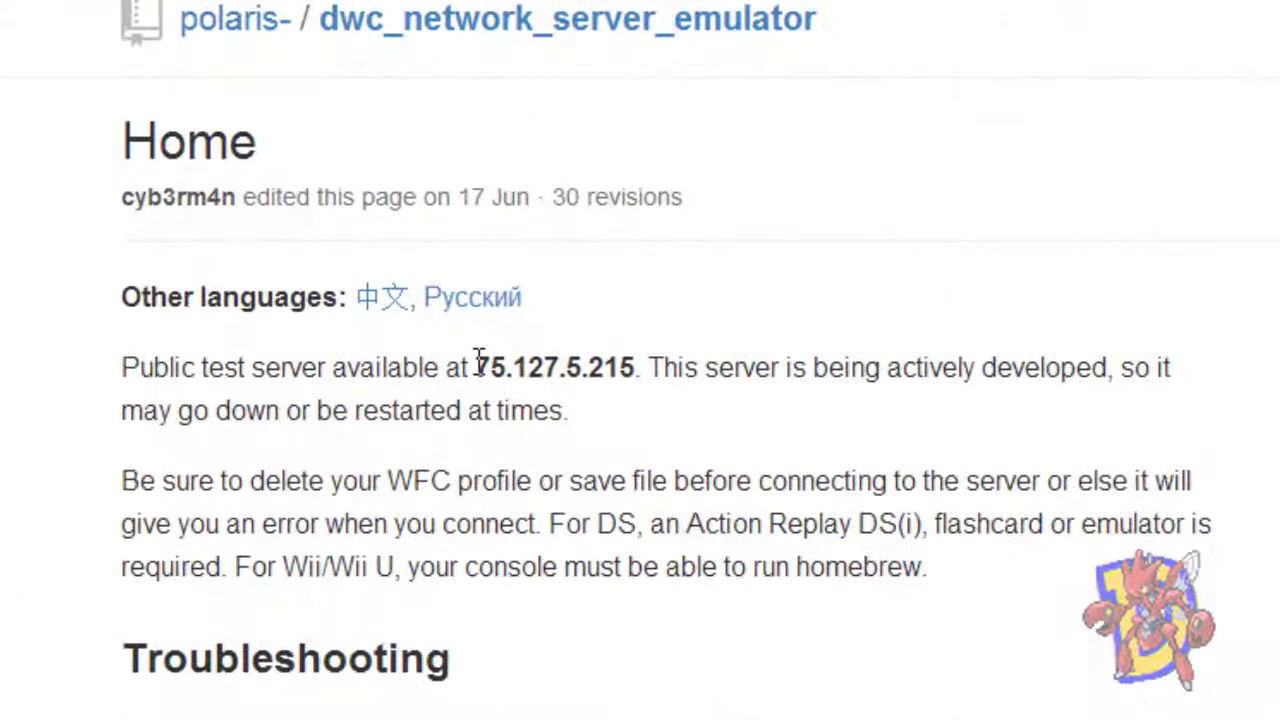
drag(403, 351, 498, 344)
drag(608, 358, 640, 366)
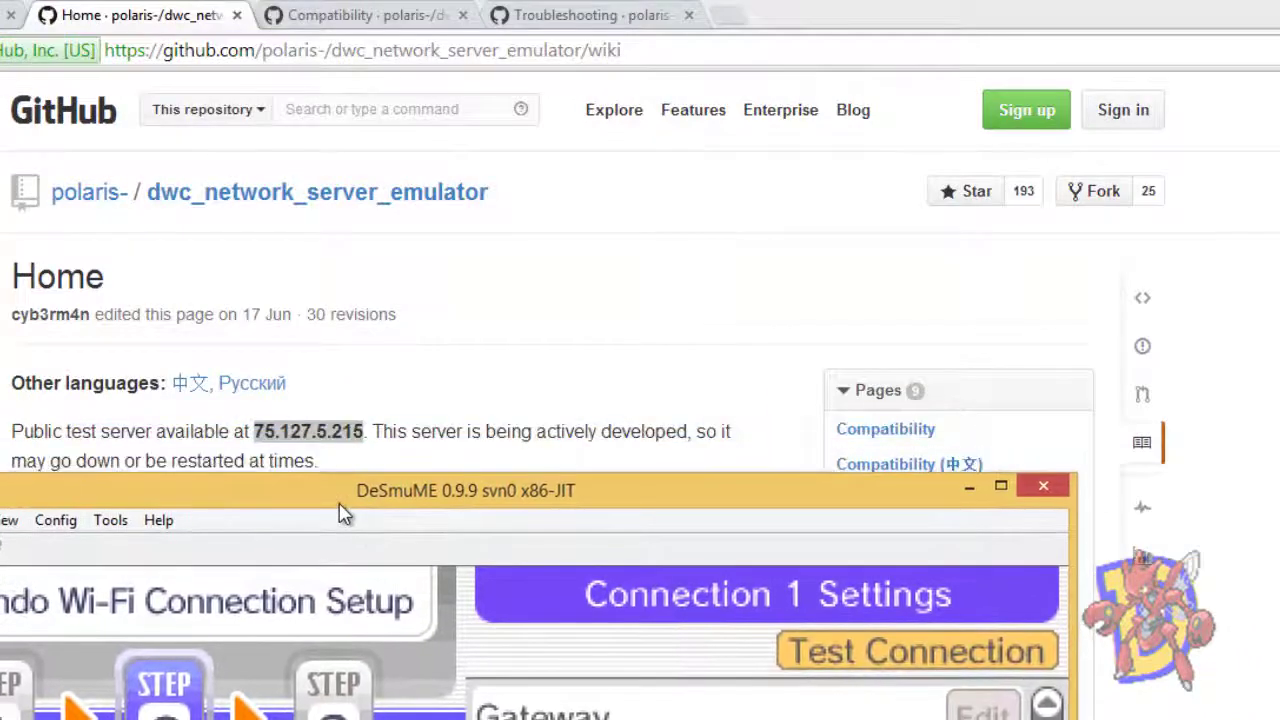
Step: Begin editing Primary DNS and enter 75.127 on the keypad
drag(339, 505, 434, 102)
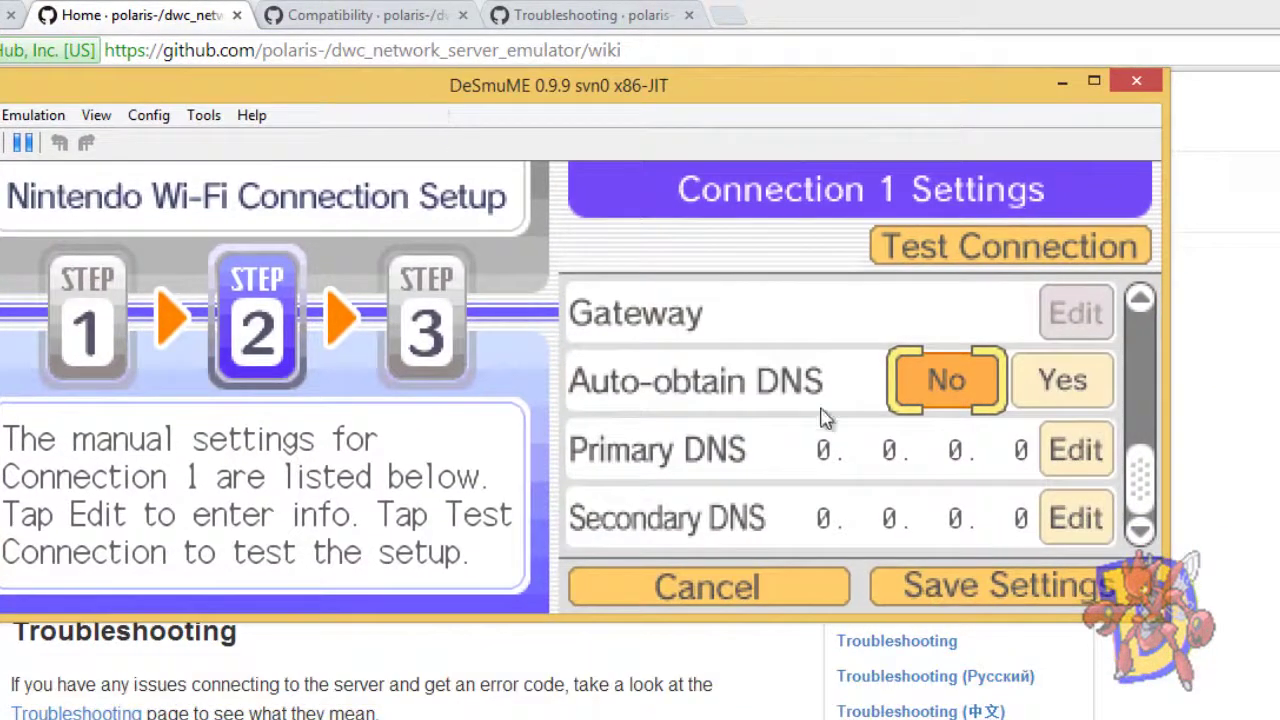
click(1053, 452)
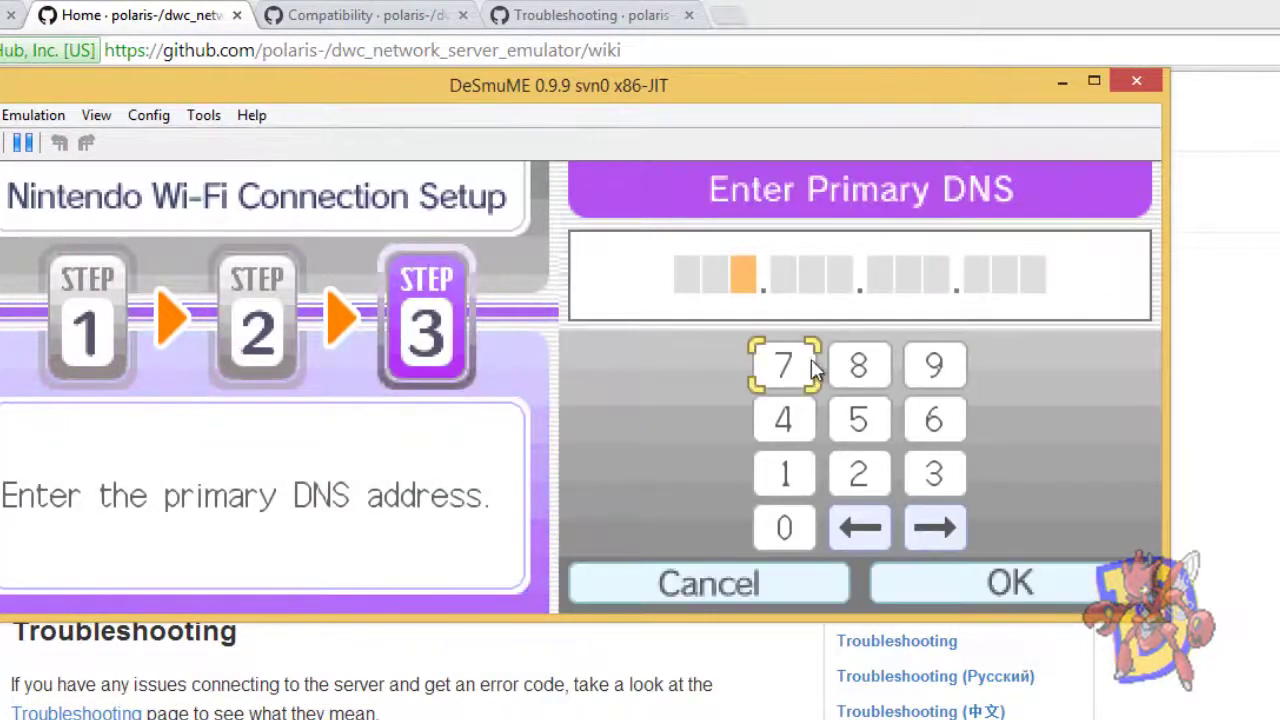
click(812, 368)
click(850, 410)
click(934, 527)
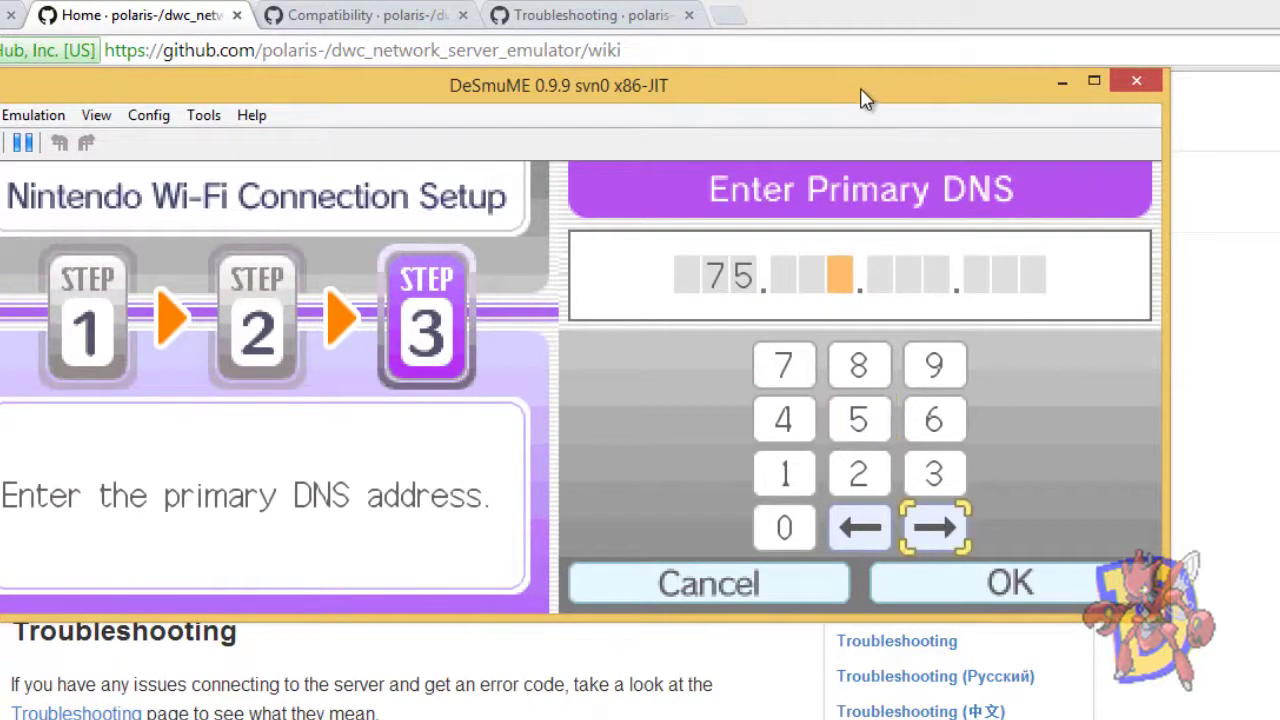
drag(866, 97, 839, 169)
click(778, 560)
click(831, 545)
click(752, 439)
Step: Complete Primary DNS as 75.127.5.215 and confirm the settings
drag(755, 168, 735, 197)
click(815, 524)
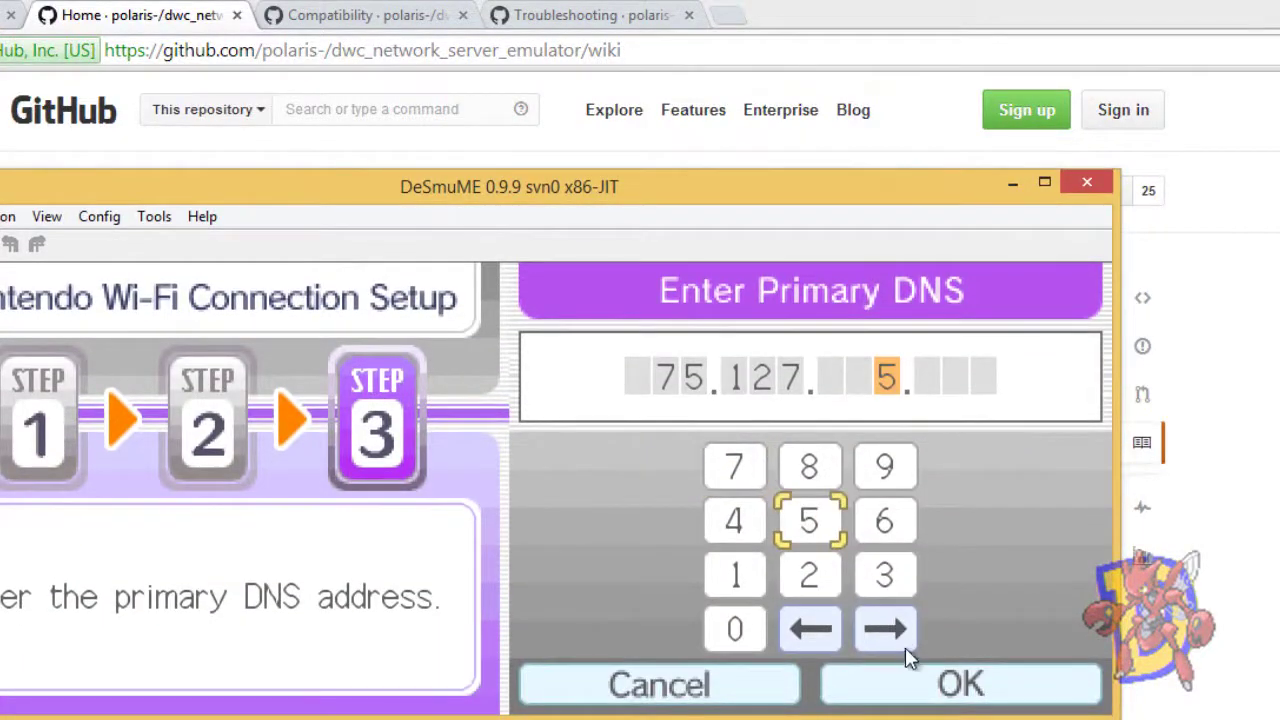
mouse_move(716, 197)
mouse_down()
mouse_move(717, 514)
mouse_move(688, 84)
mouse_move(718, 183)
mouse_up()
click(890, 622)
click(812, 572)
click(740, 566)
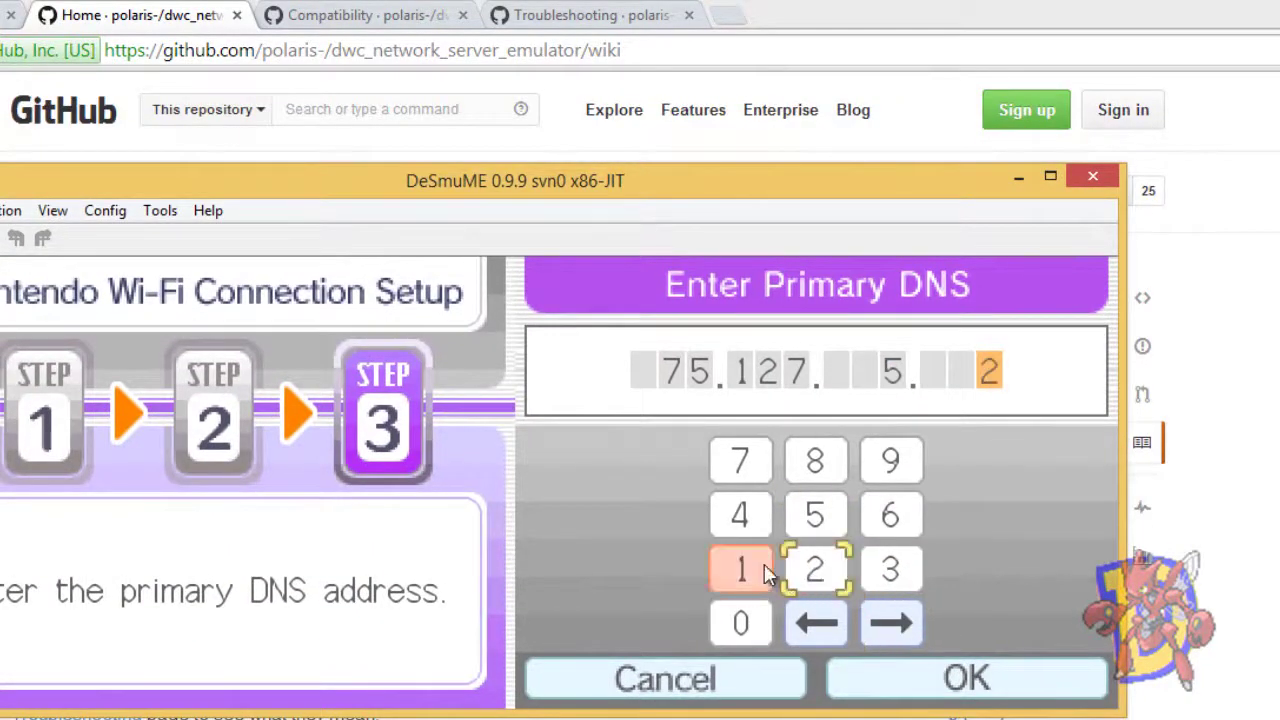
click(812, 522)
click(955, 690)
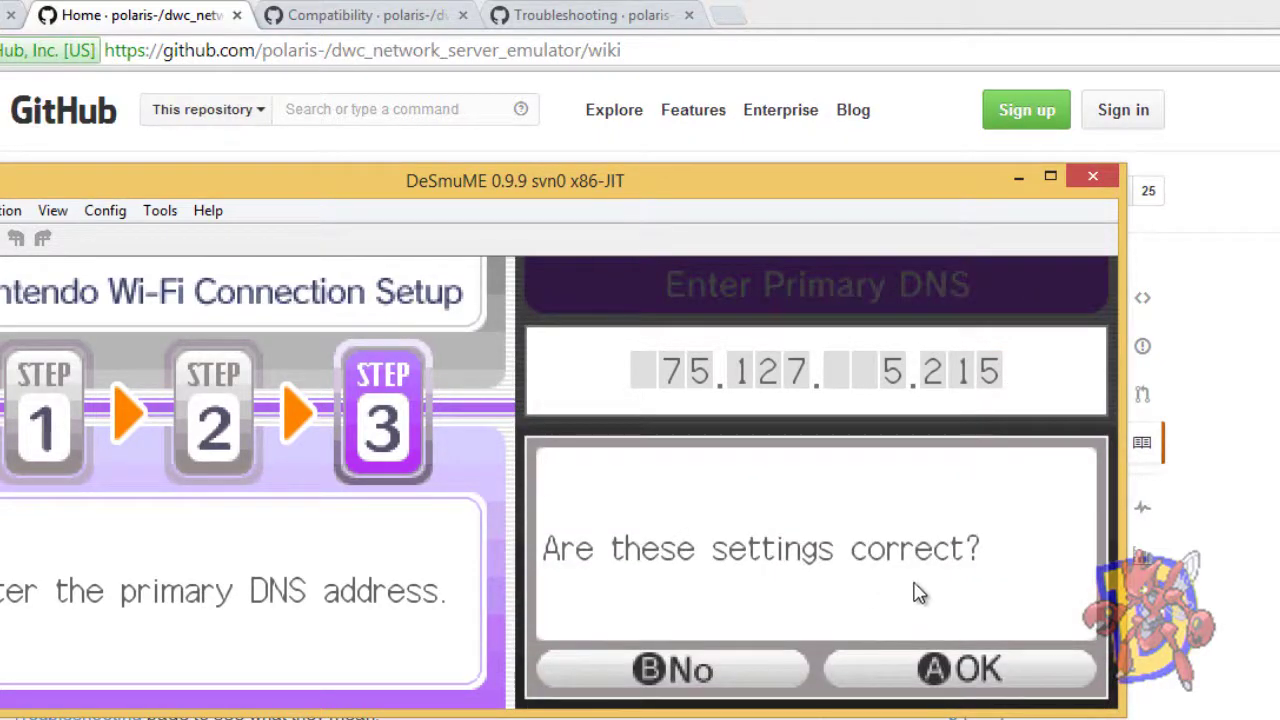
click(924, 680)
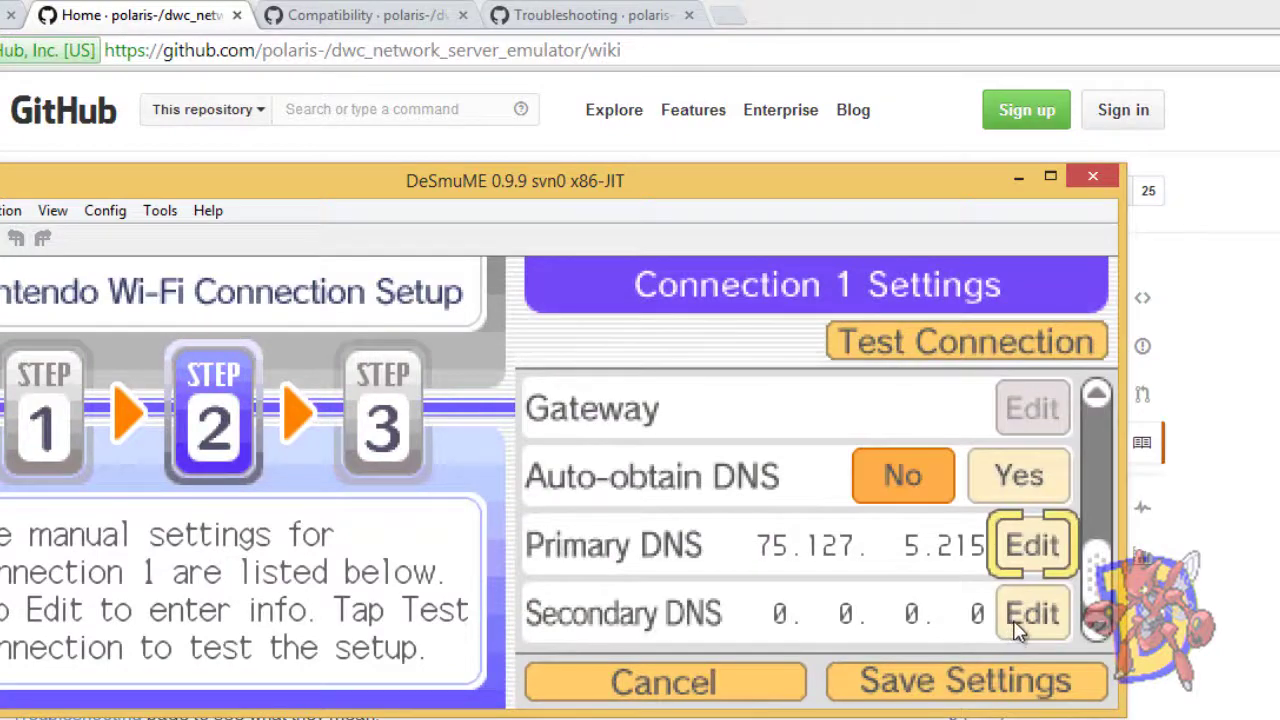
Step: Enter a first Secondary DNS attempt, mistyped as 75.125.5.215, on the keypad
click(1030, 614)
click(748, 477)
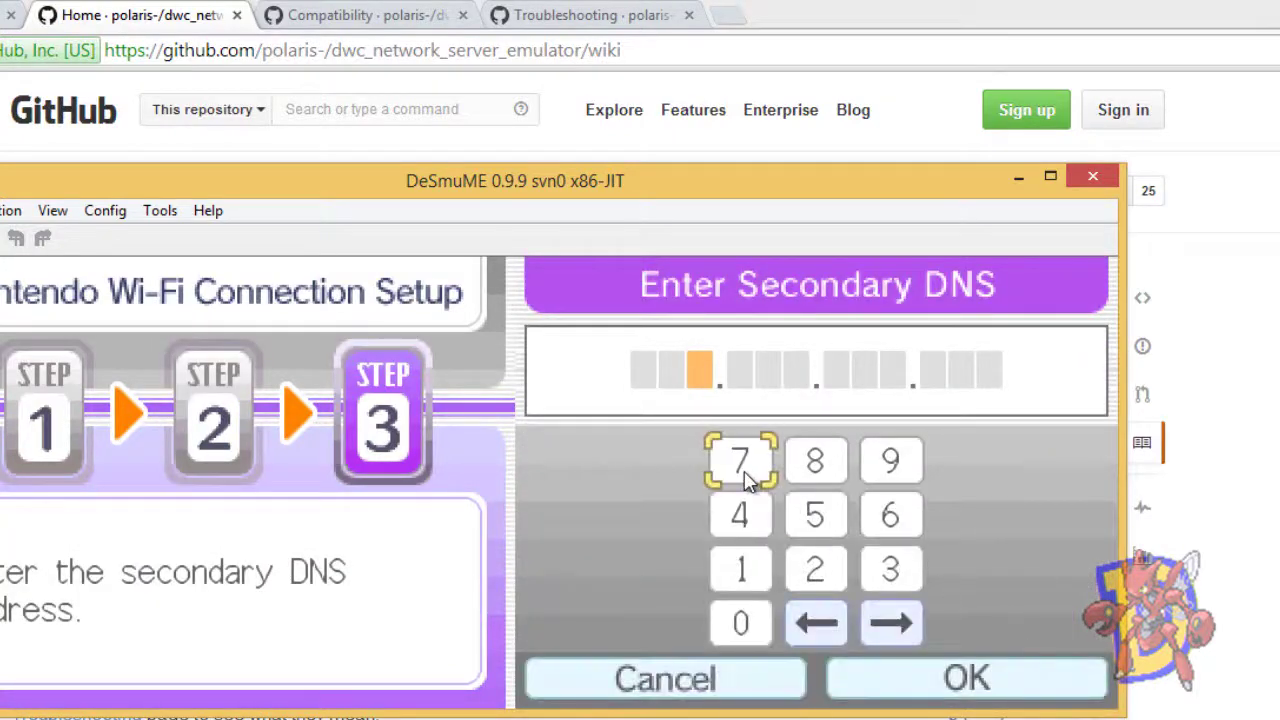
click(815, 515)
click(892, 624)
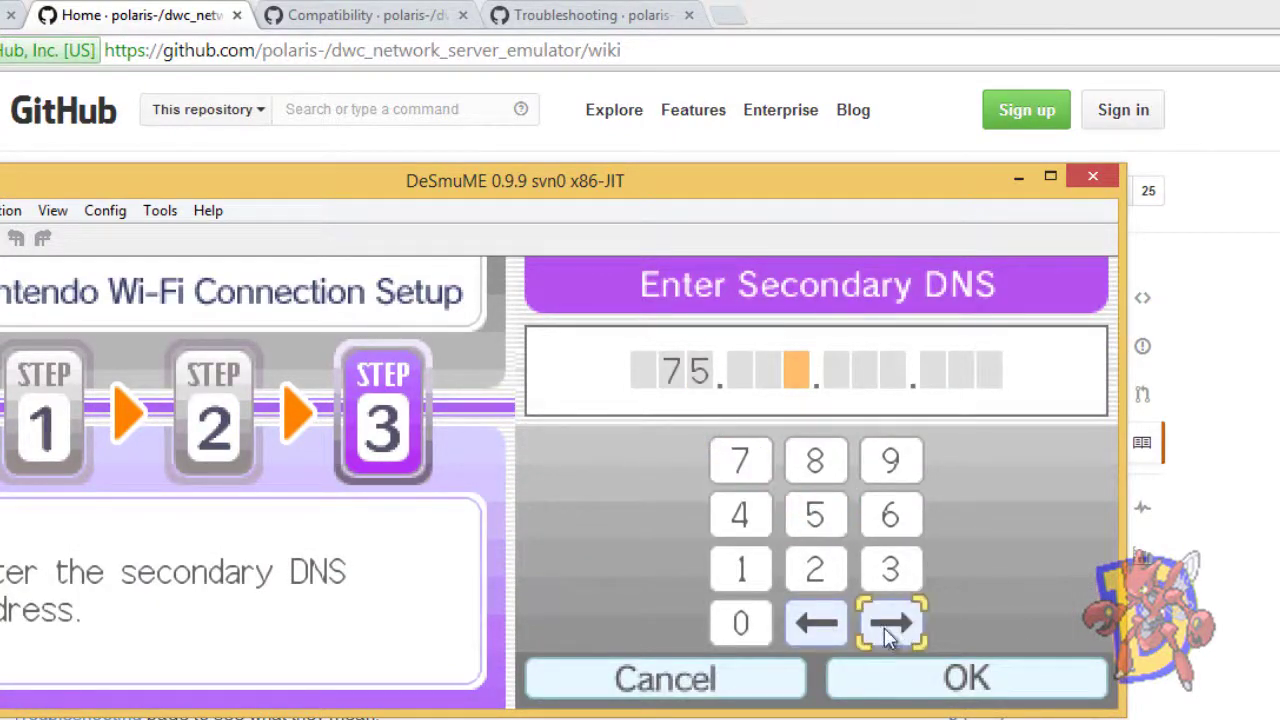
click(741, 568)
click(815, 568)
click(815, 514)
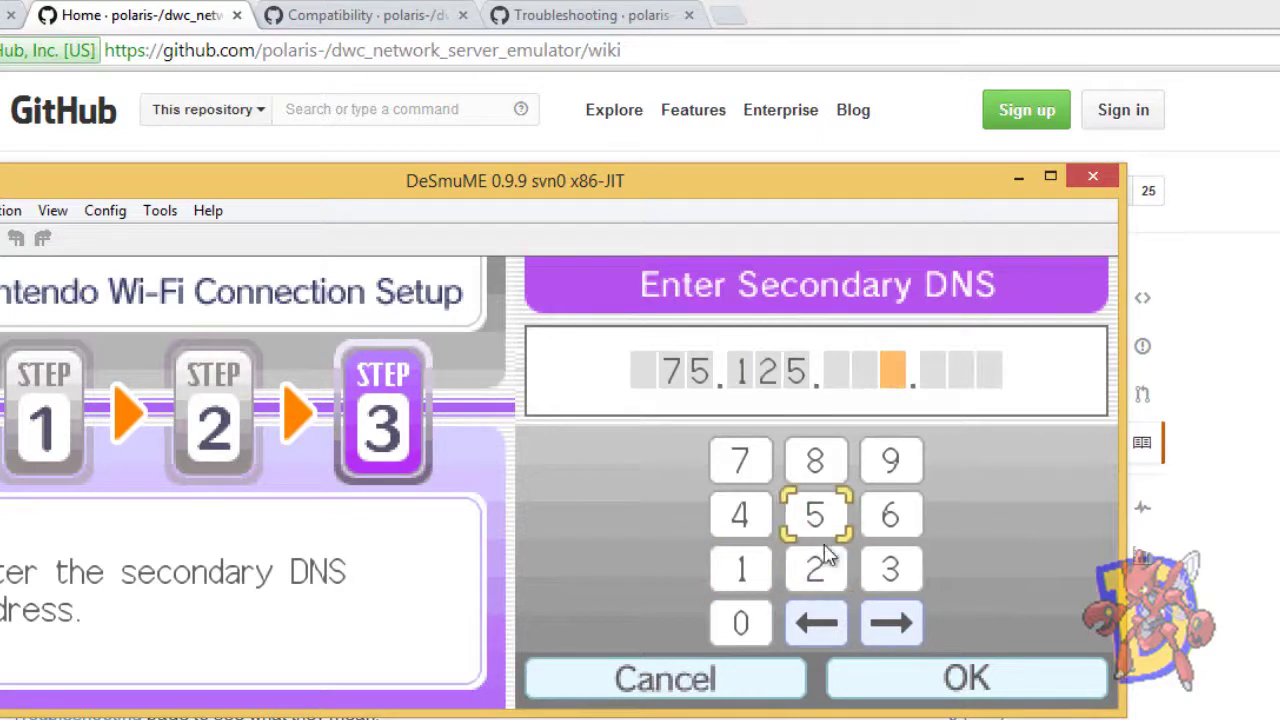
click(888, 628)
click(815, 515)
click(888, 624)
click(810, 568)
click(752, 578)
click(814, 515)
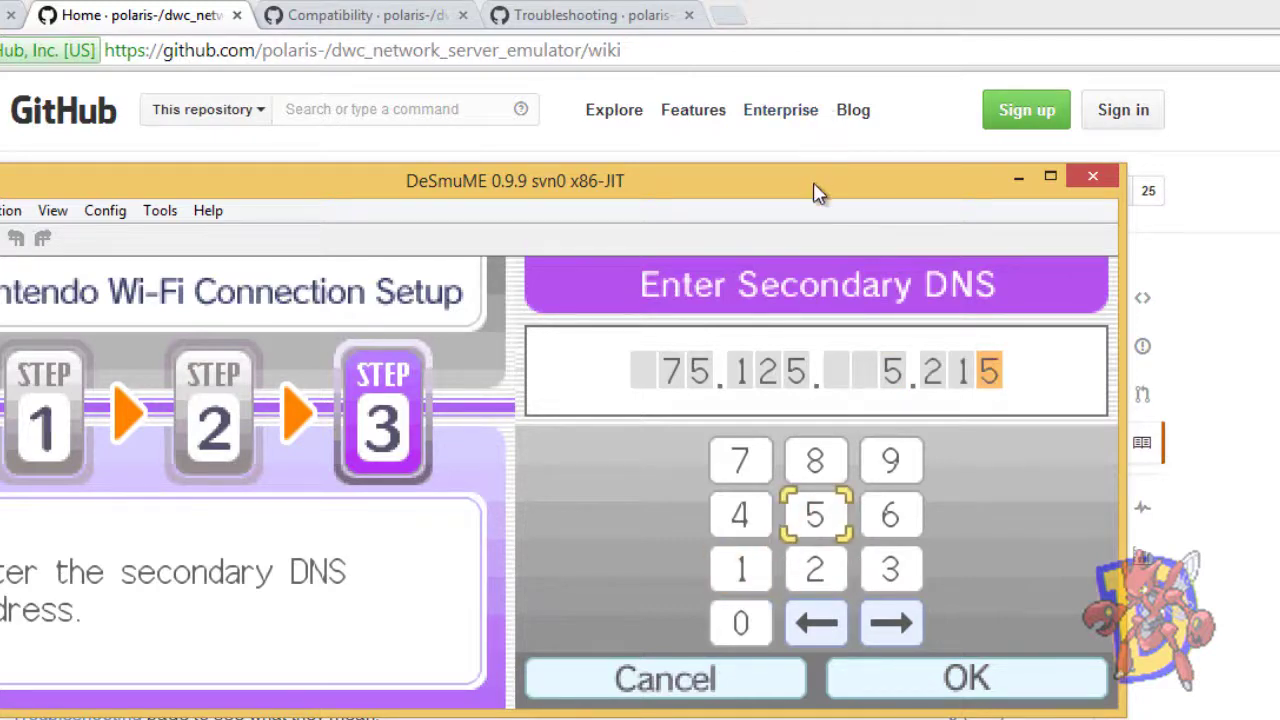
Step: Check the wiki address, erase back to 75. and re-enter 127 and 5
drag(806, 203, 719, 496)
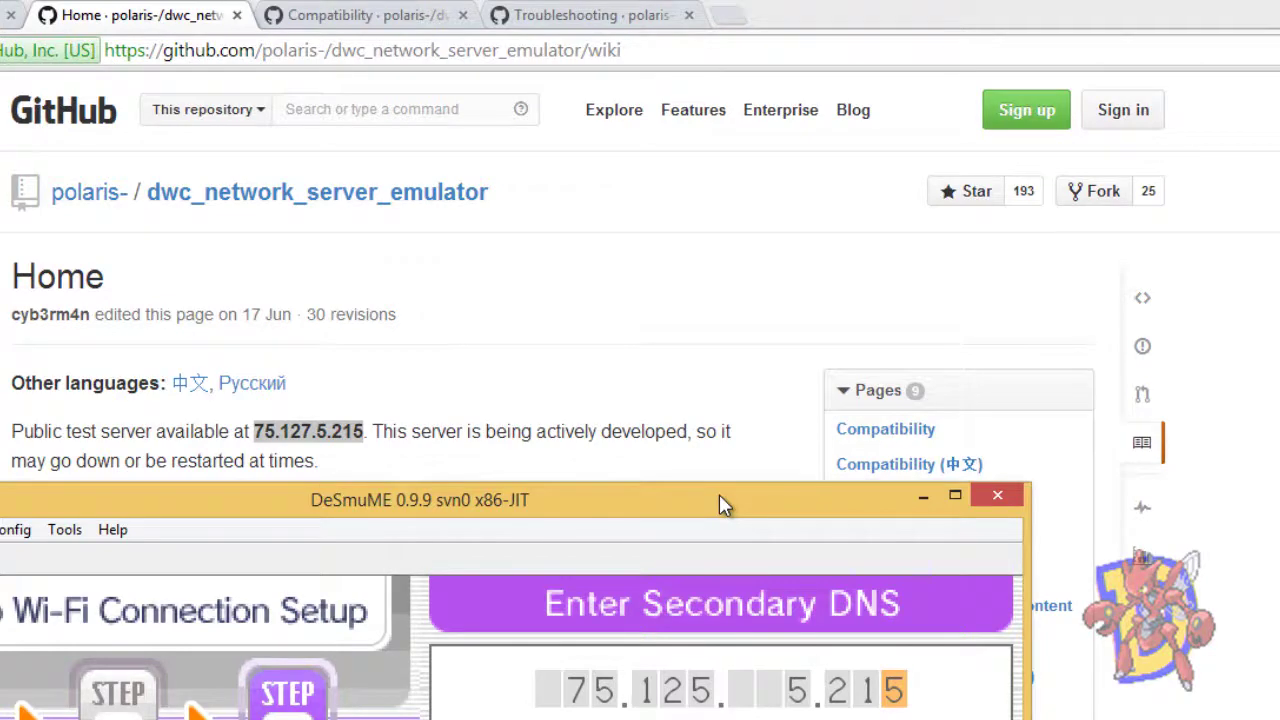
drag(719, 494, 818, 259)
click(820, 694)
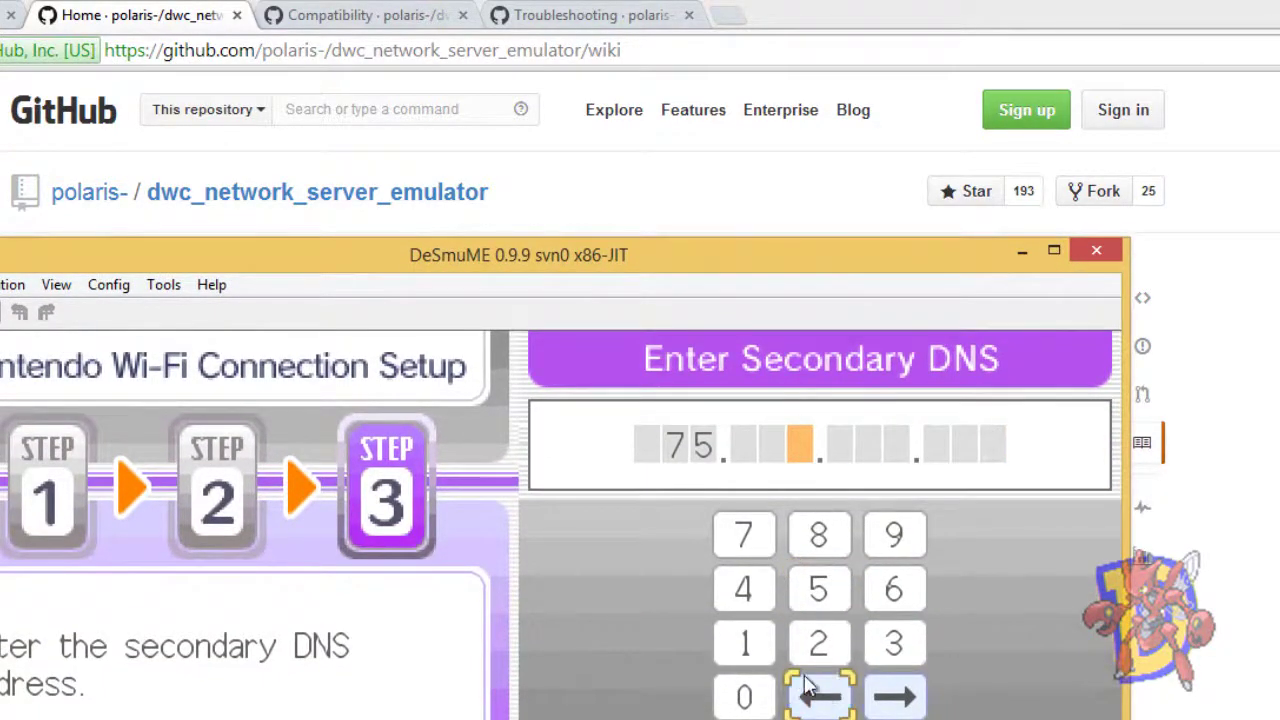
click(758, 652)
click(800, 652)
click(765, 553)
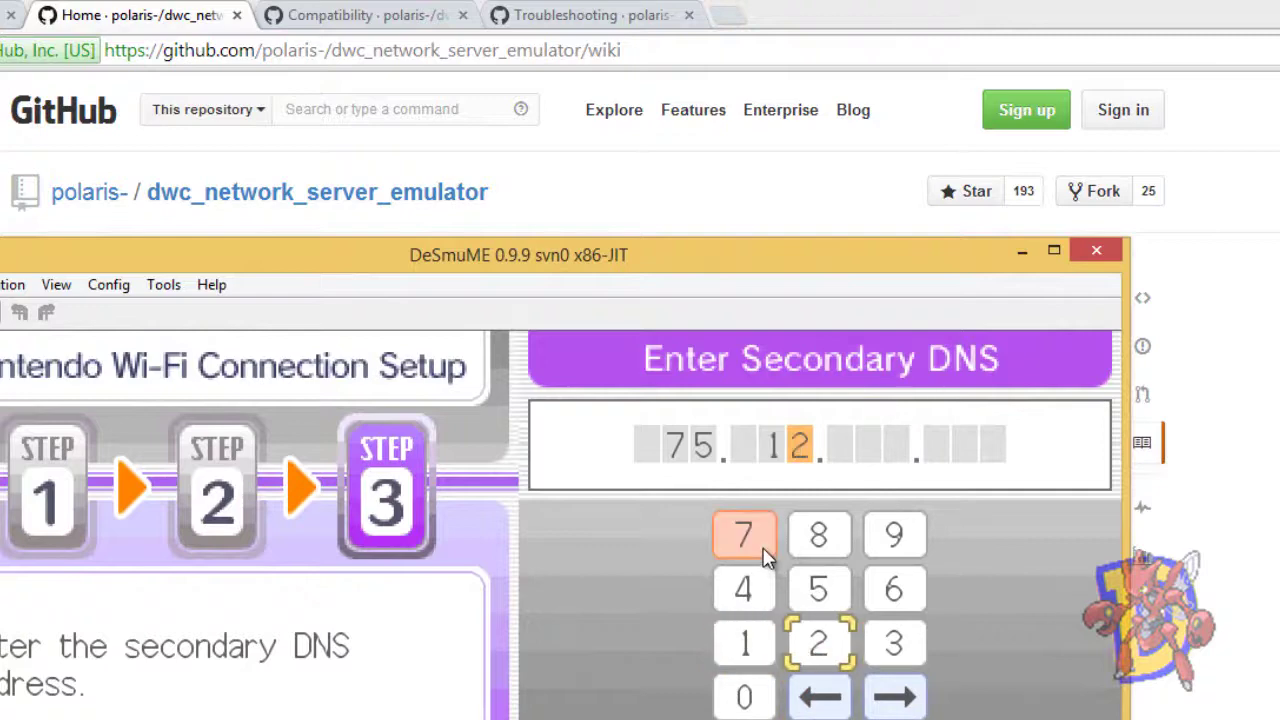
click(816, 588)
click(894, 695)
Step: Finish the last octet 215 and confirm Secondary DNS 75.127.5.215
drag(808, 254, 767, 166)
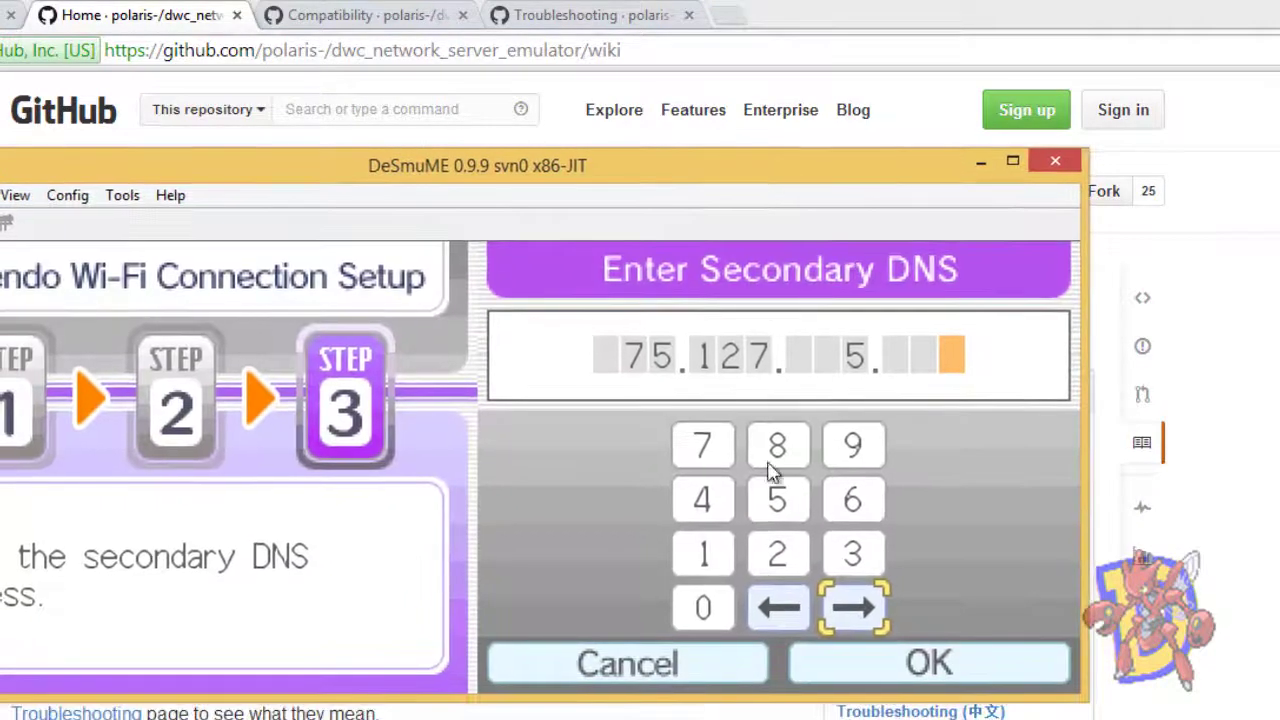
click(772, 565)
click(703, 553)
click(776, 508)
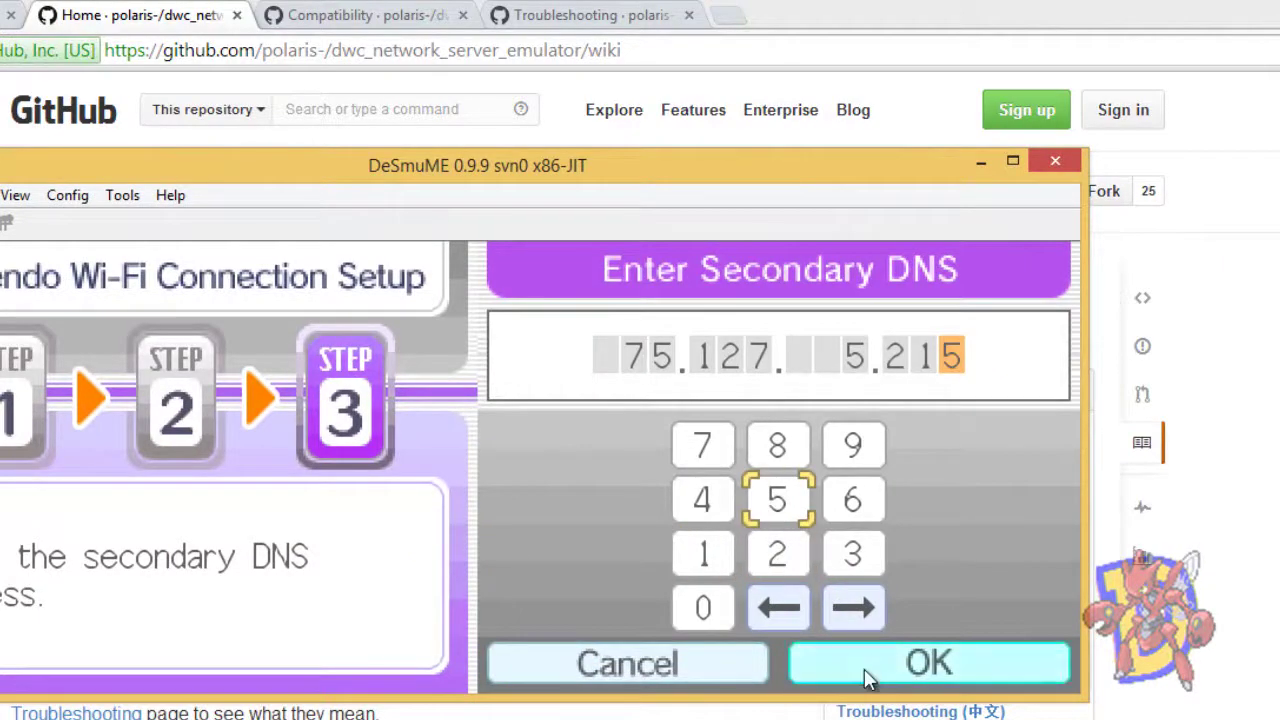
click(866, 679)
click(893, 662)
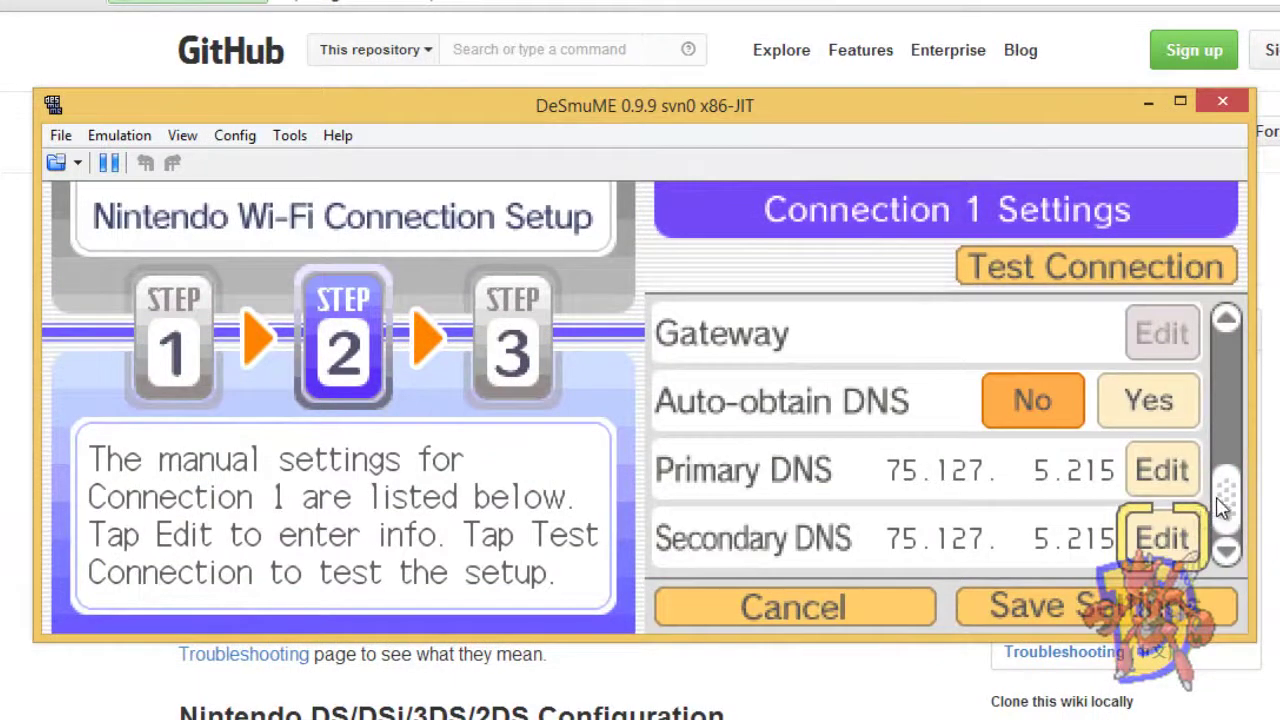
Step: Test Connection 1, dismiss error 52000, save its settings and leave the connection list
drag(1226, 512, 1235, 333)
click(1163, 275)
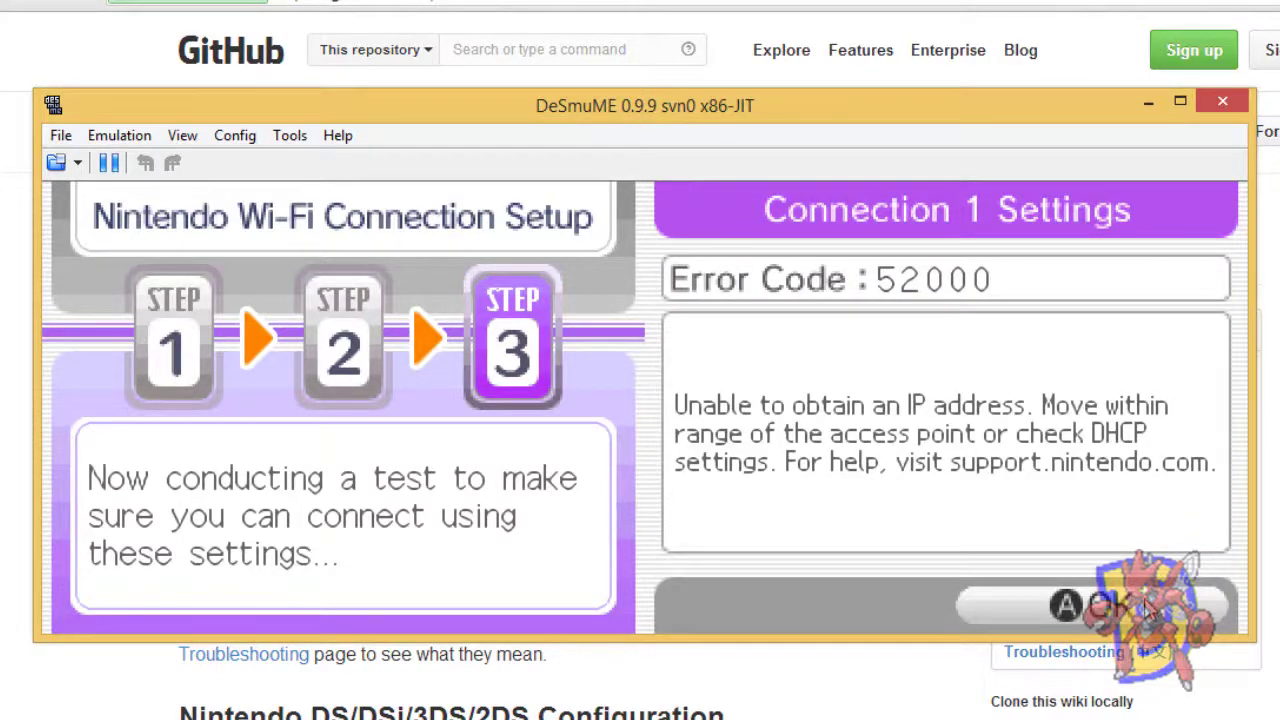
click(1146, 607)
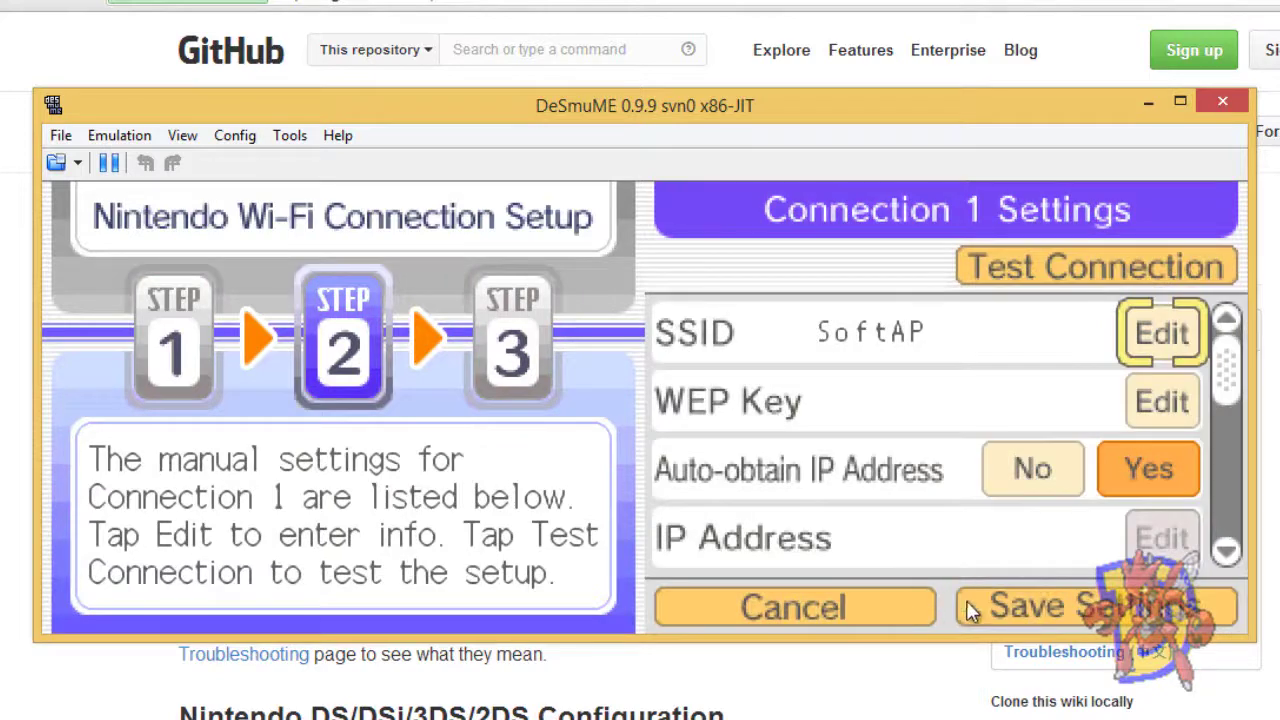
click(969, 611)
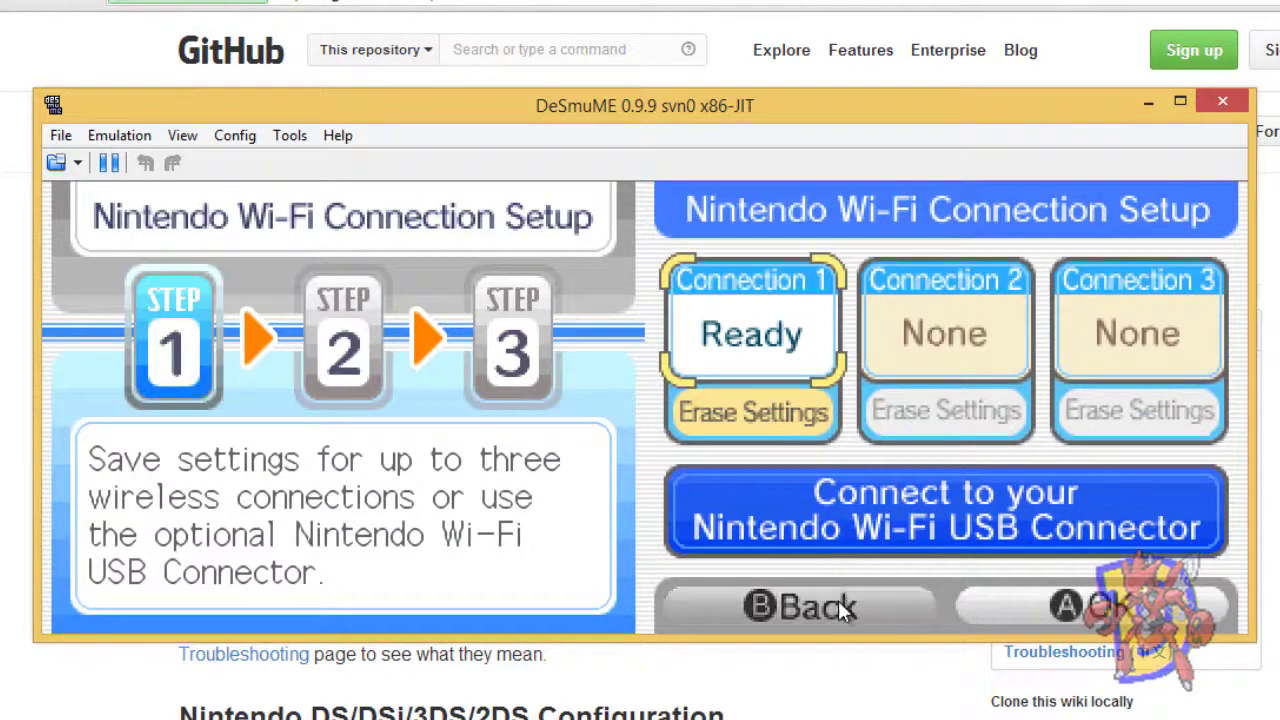
click(840, 609)
Step: Exit Wi-Fi setup and continue the saved game, declining the C-Gear and accepting the wireless notice
click(840, 608)
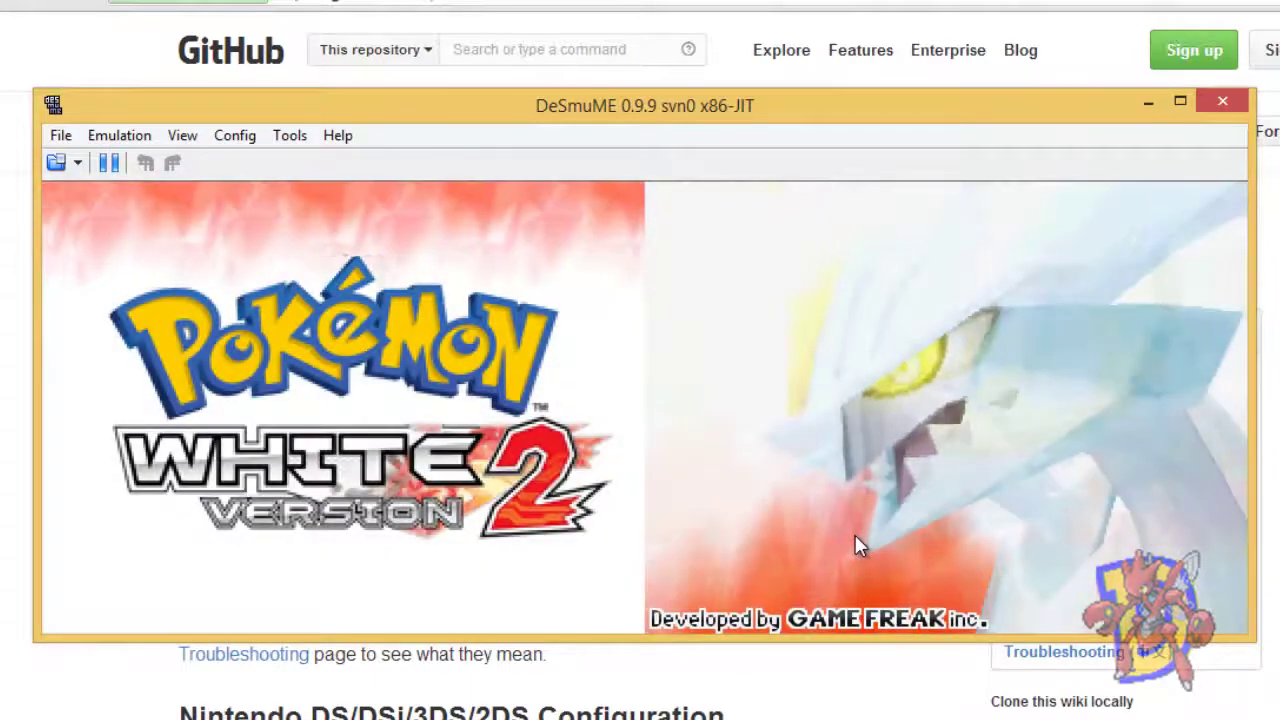
key(Return)
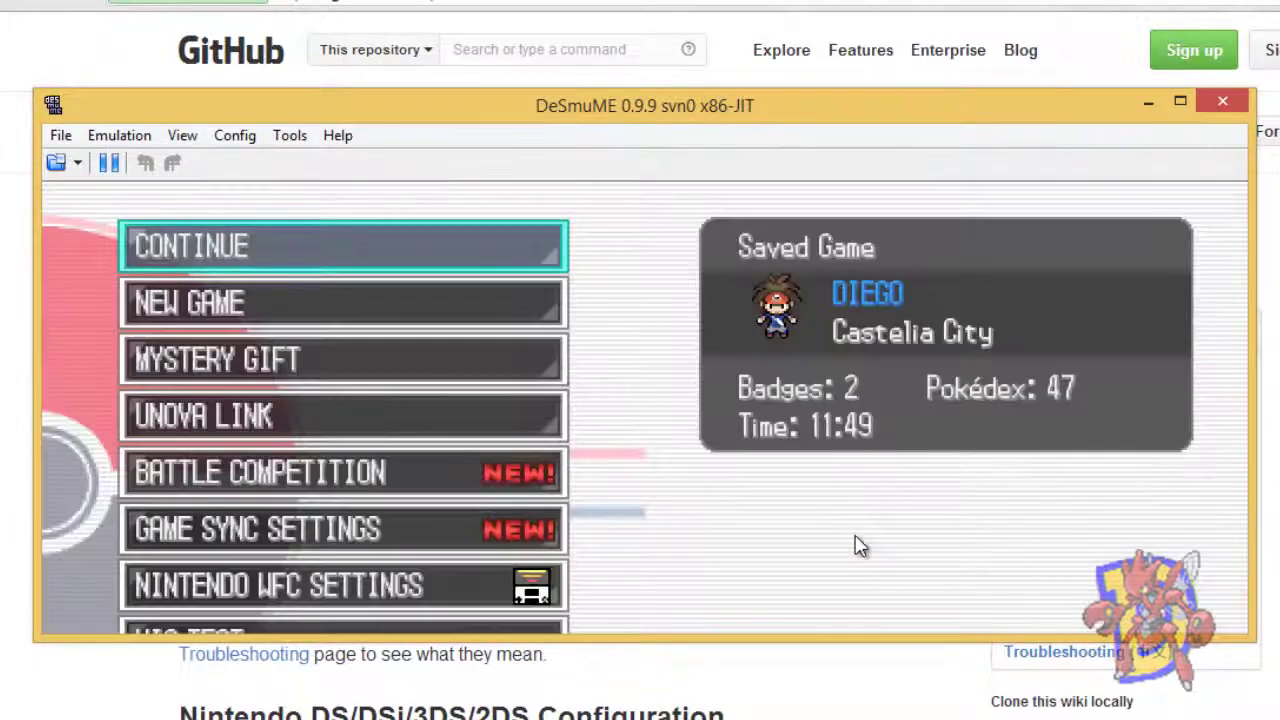
key(x)
key(Down)
key(x)
key(x)
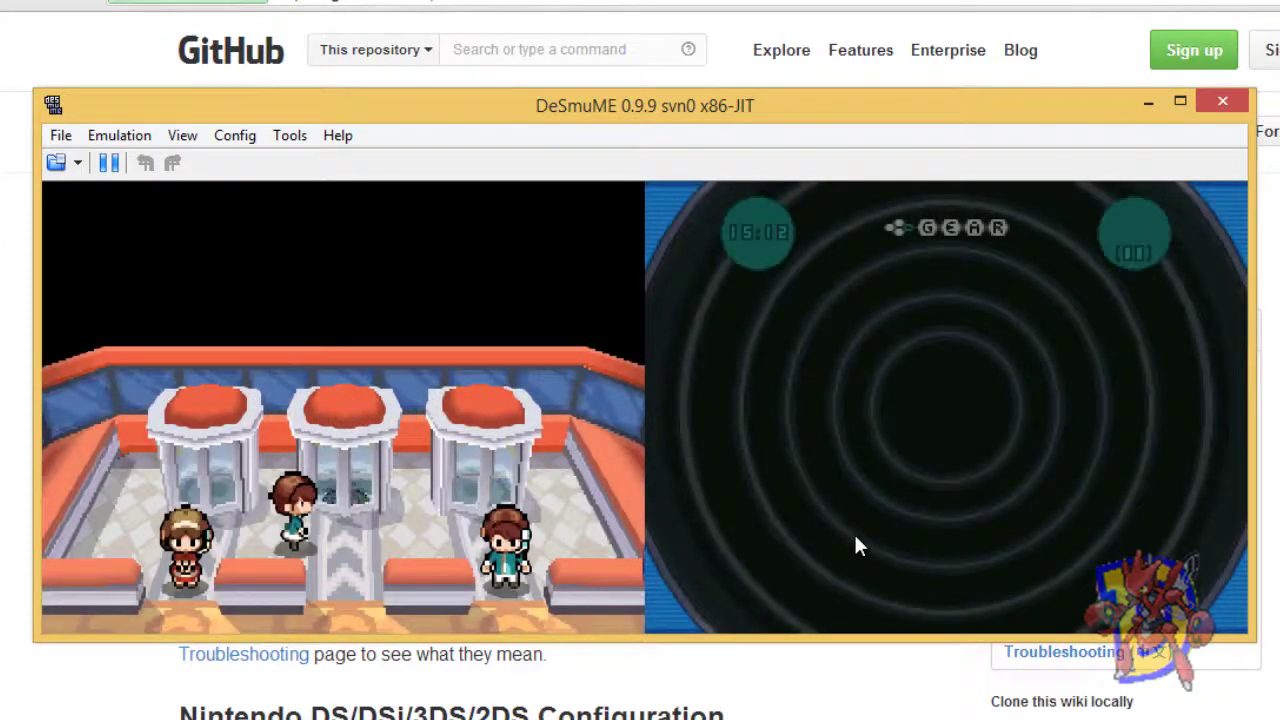
Step: Walk to the Wi-Fi Club receptionist, talk to her, and choose Go to Wi-Fi Club
key(Down)
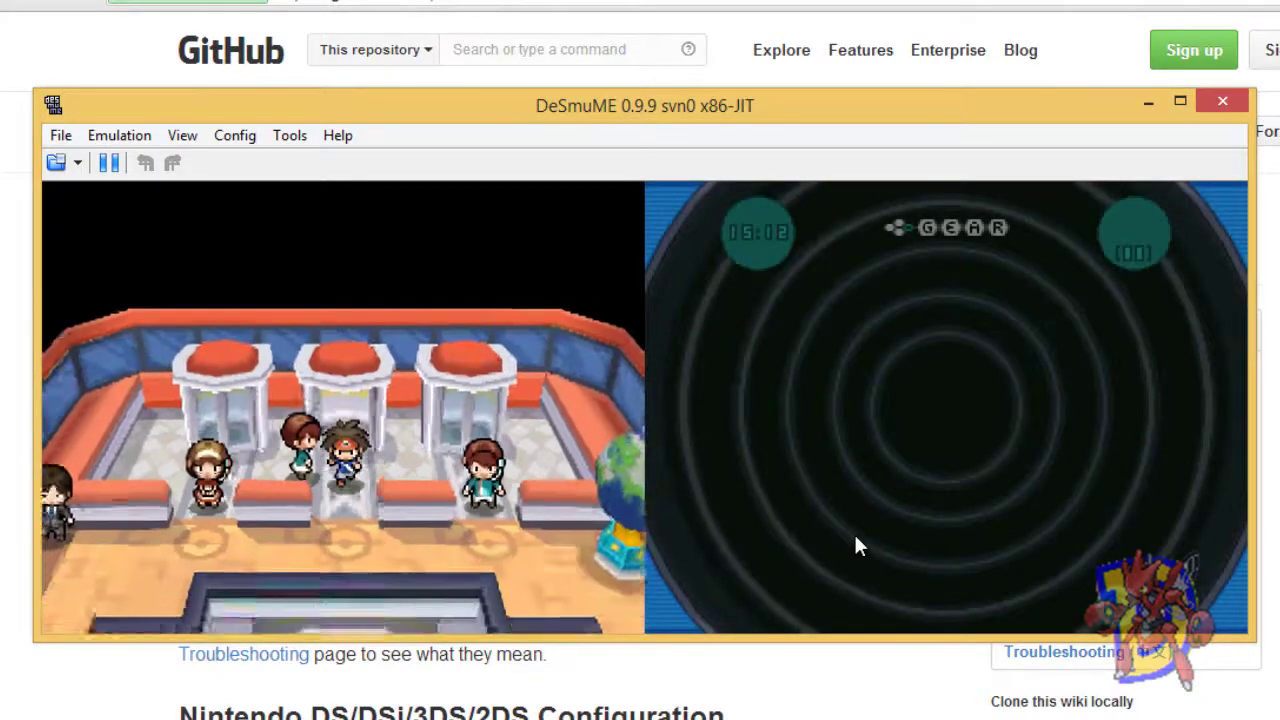
key(Down)
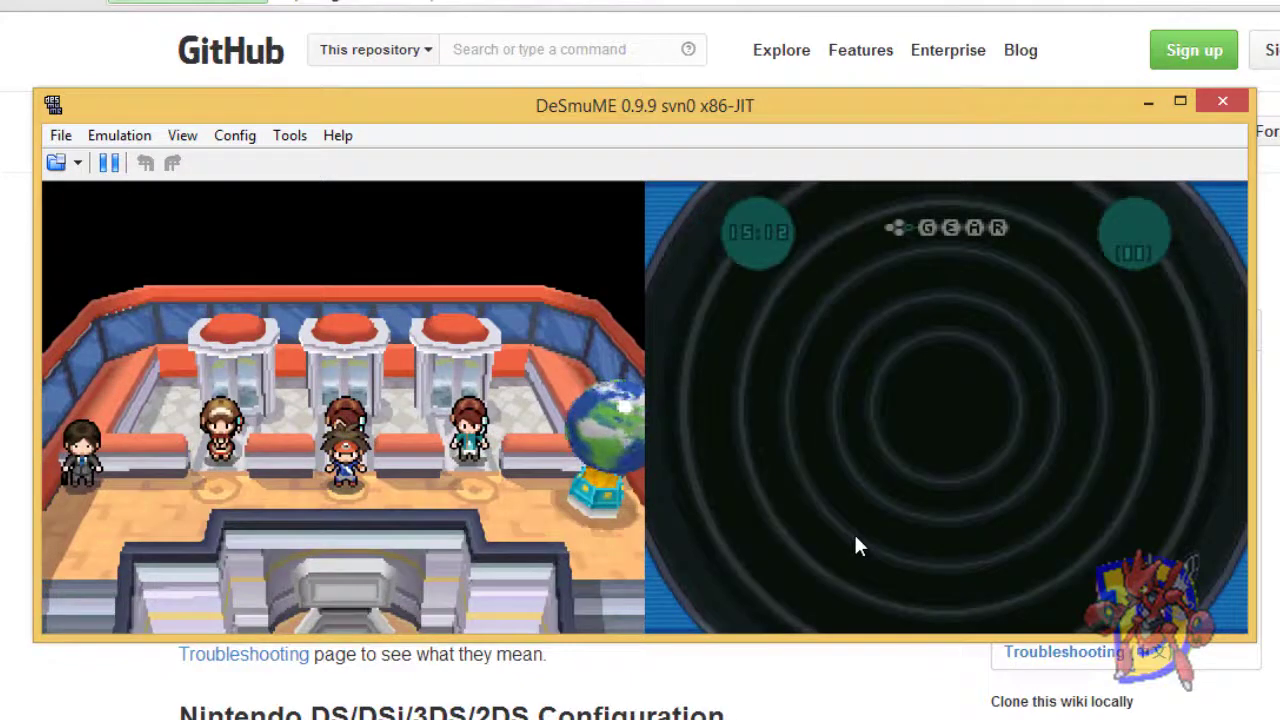
key(Up)
key(x)
key(x)
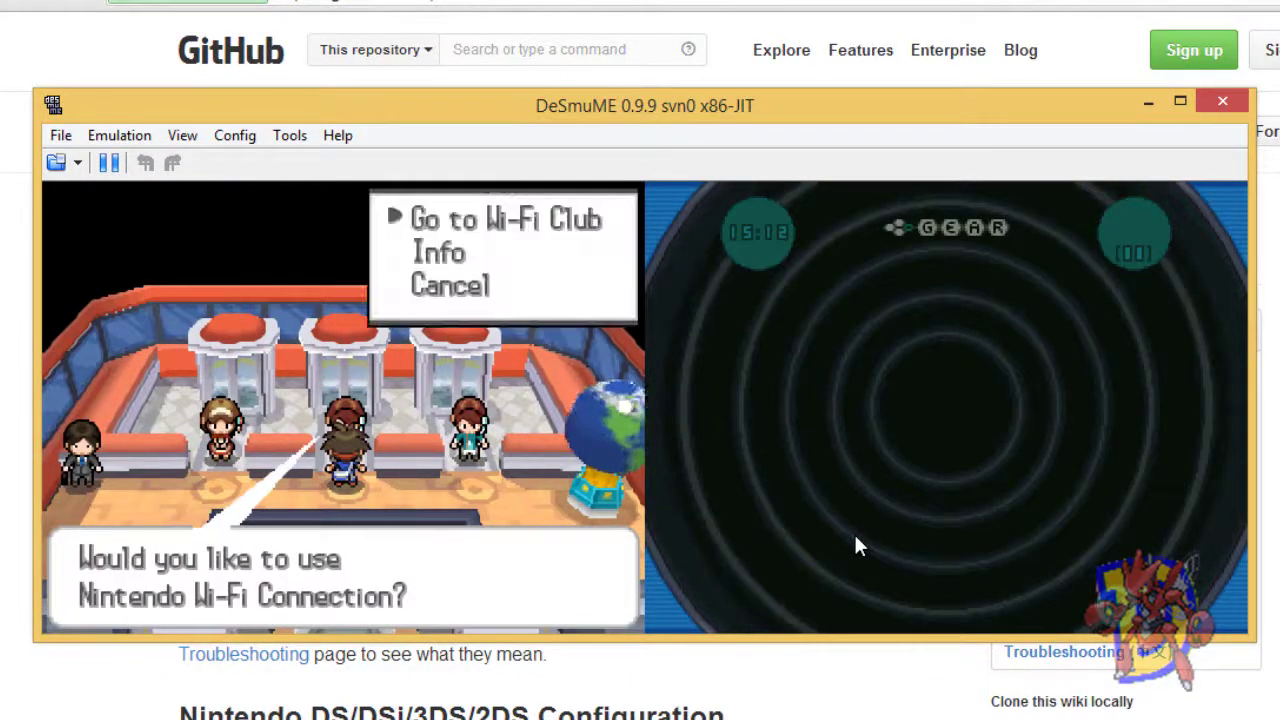
key(x)
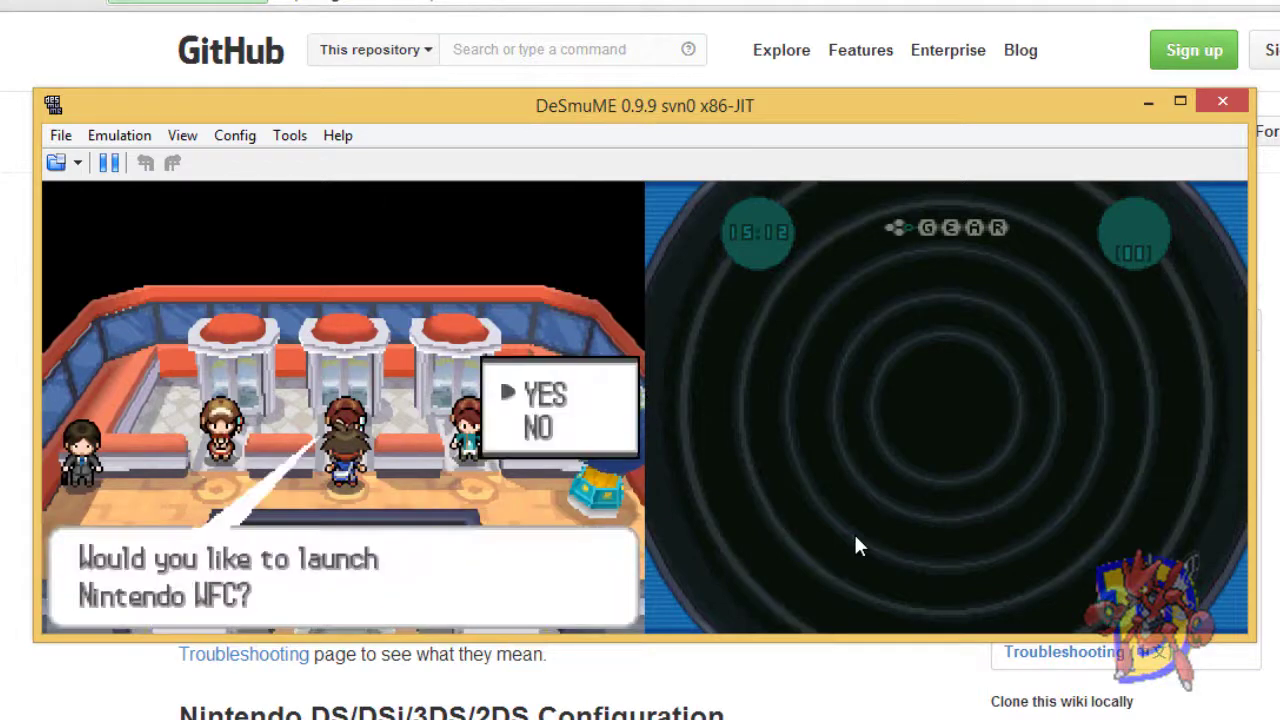
key(x)
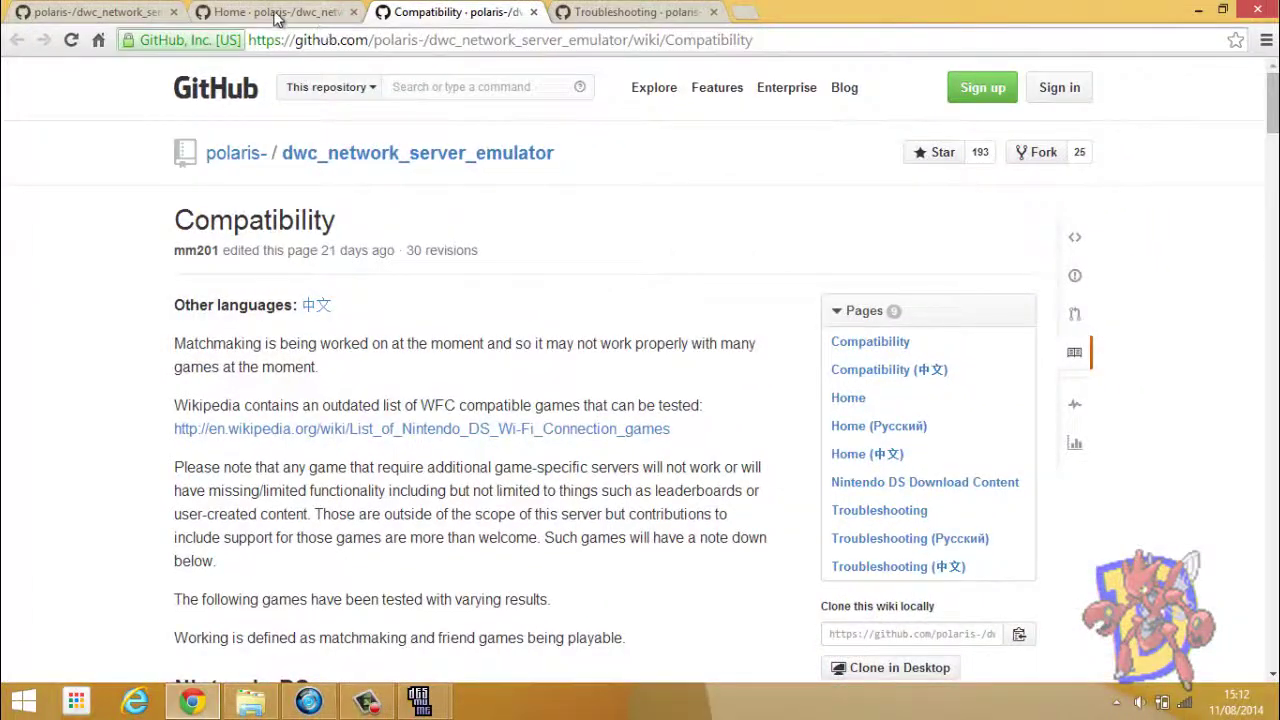
Step: Read the server IP on the wiki Home page, then scroll the Compatibility page's Nintendo DS table of Working/Not Working games
click(278, 14)
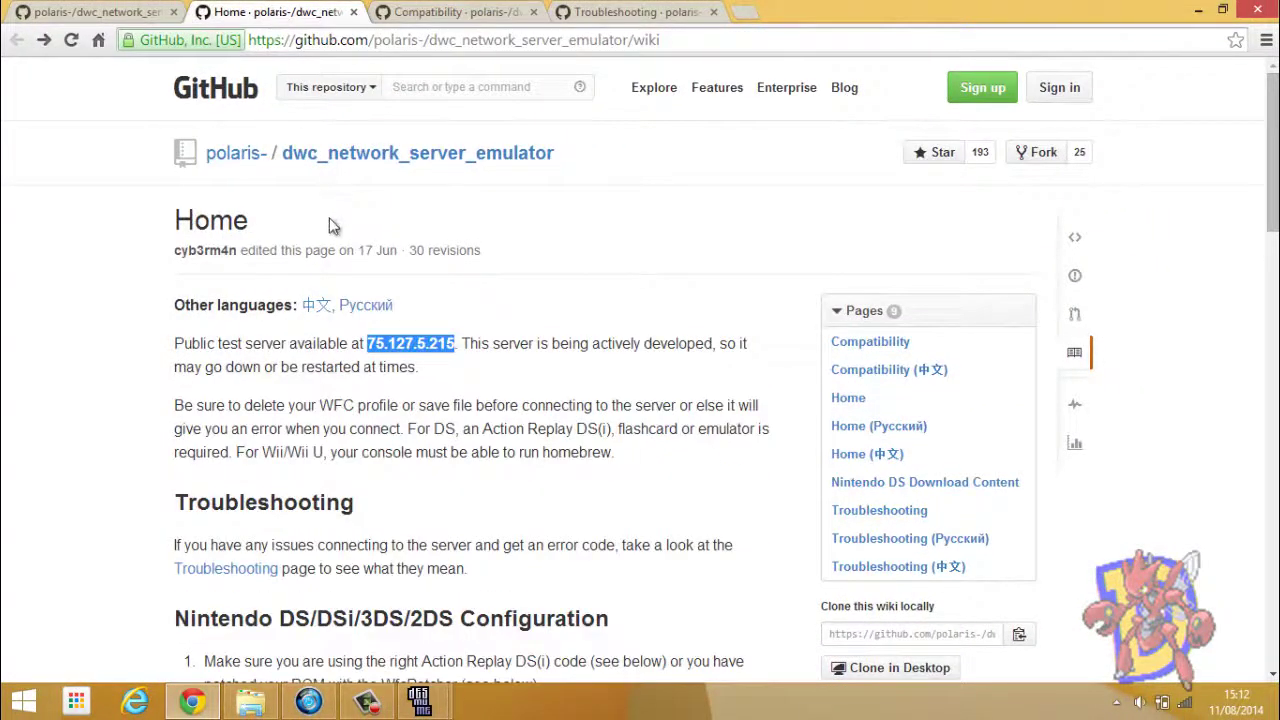
scroll(333, 225, down, 2)
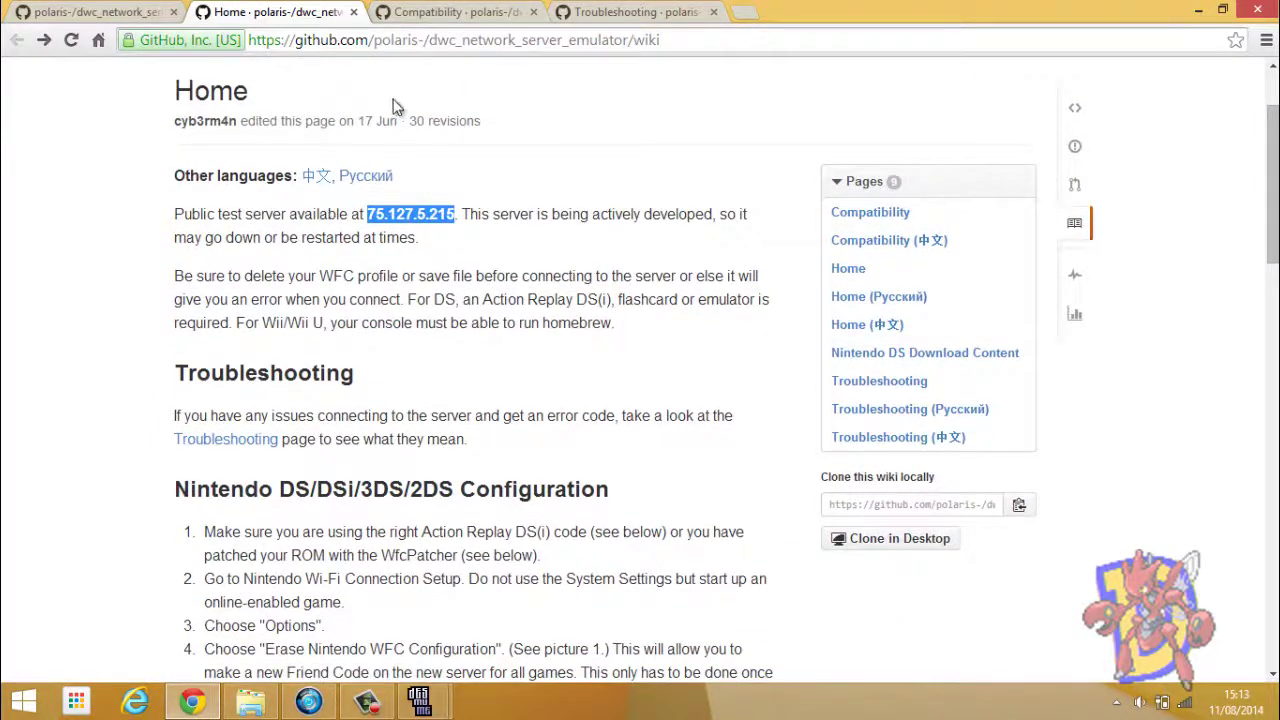
click(440, 14)
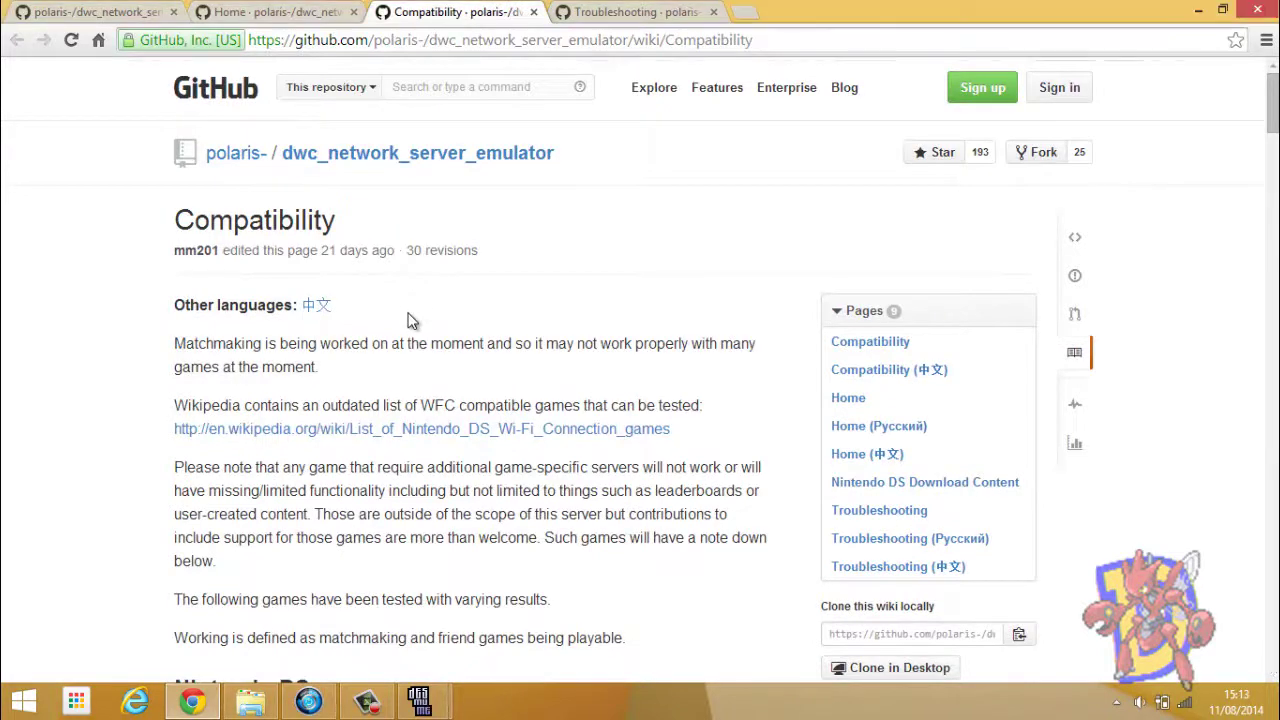
scroll(410, 320, down, 6)
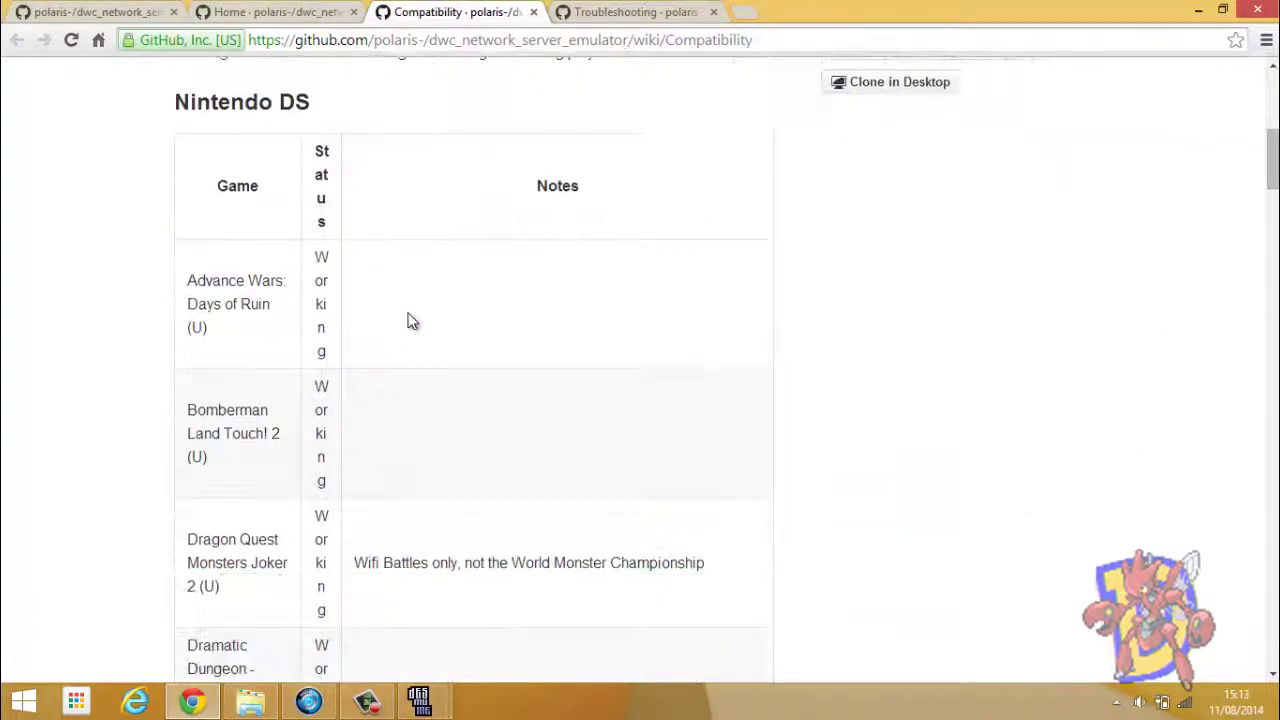
scroll(410, 320, down, 6)
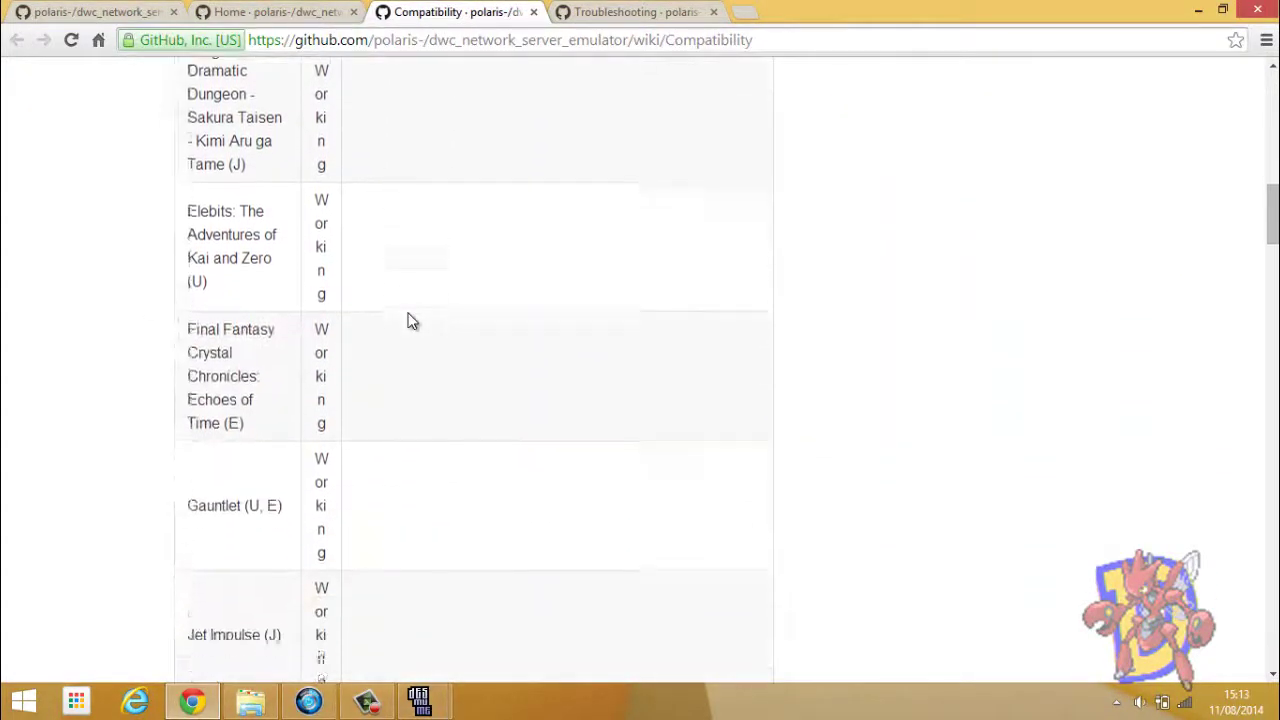
scroll(410, 320, down, 10)
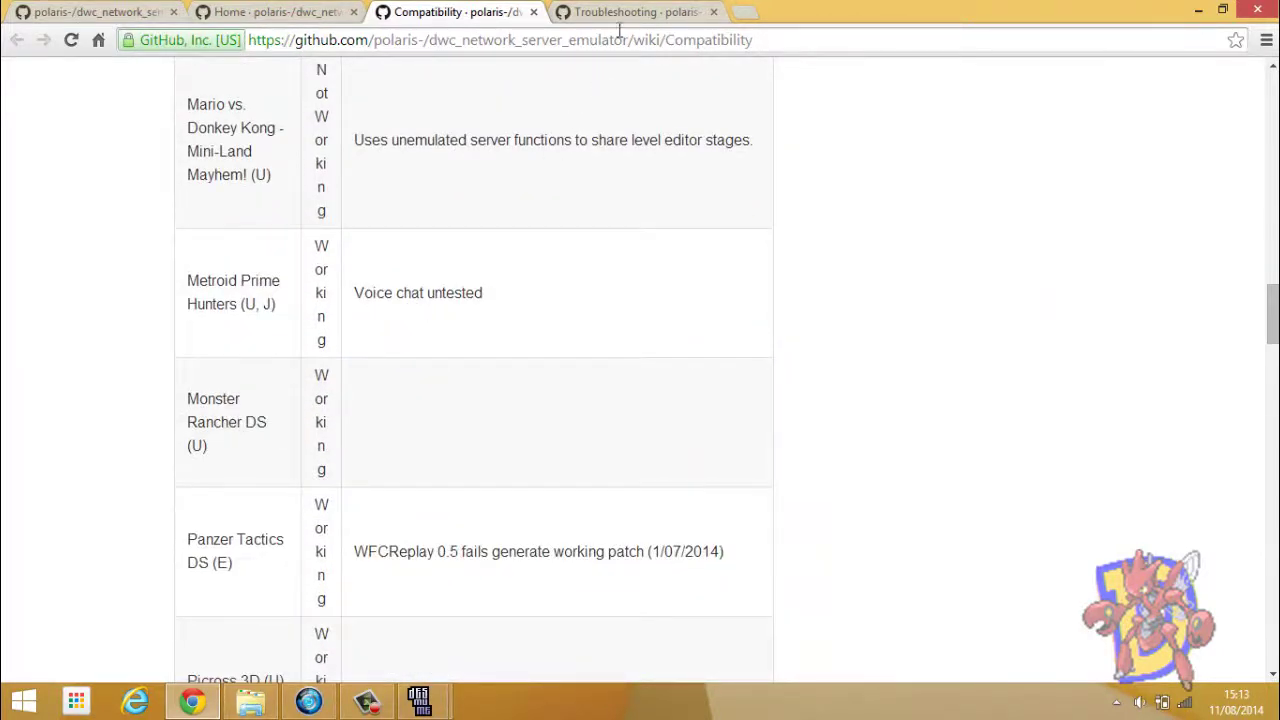
Step: Scroll through the Troubleshooting page's Error Codes list, then bring the Pokémon White 2 DeSmuME window forward
click(632, 12)
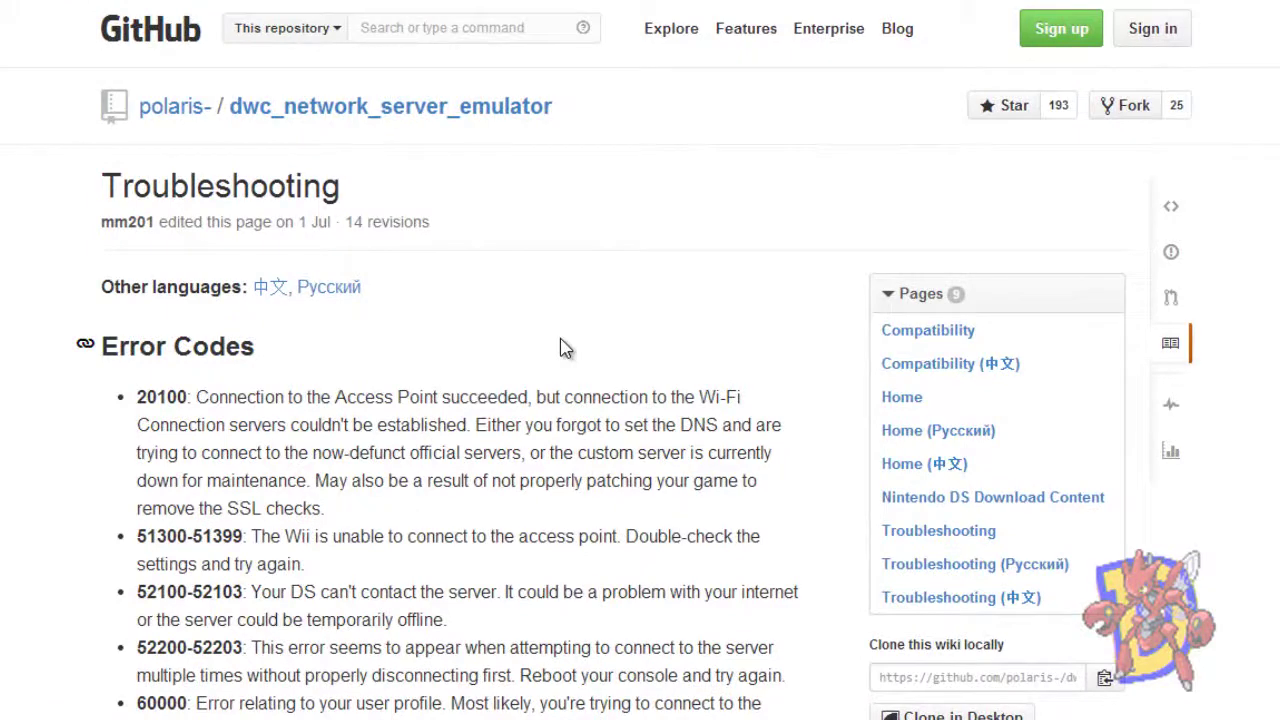
scroll(560, 347, down, 2)
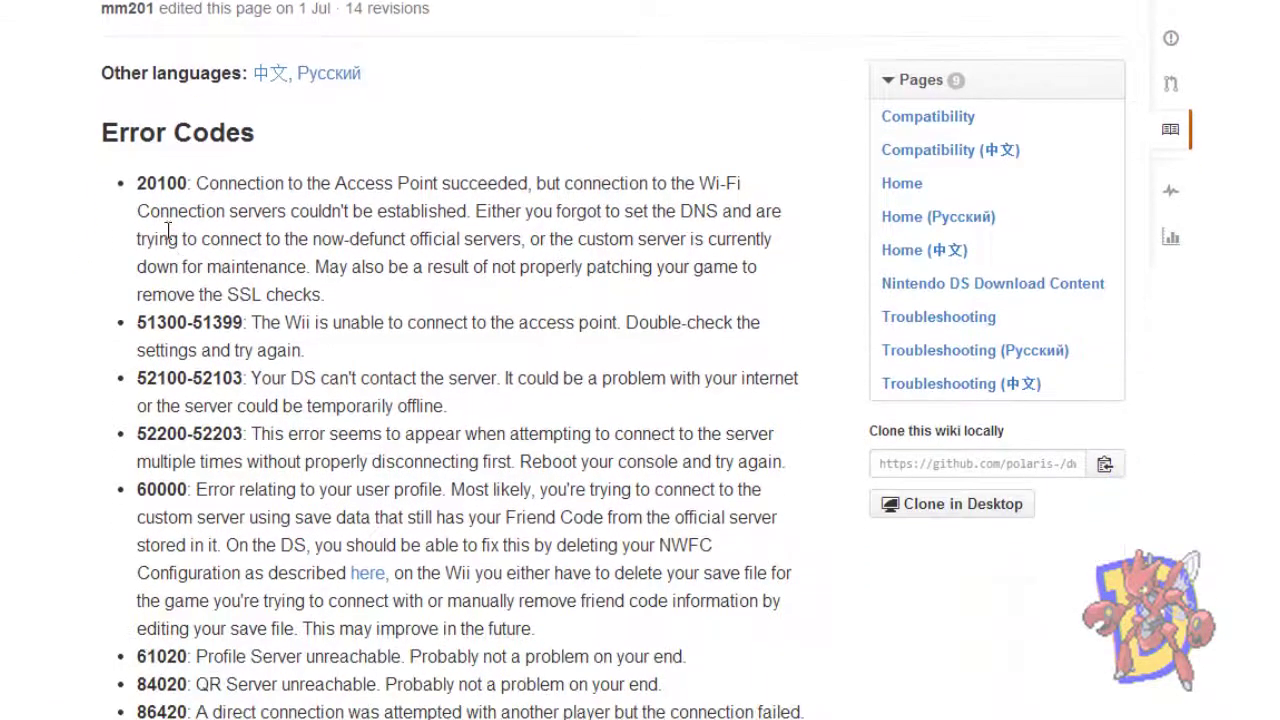
scroll(168, 238, down, 1)
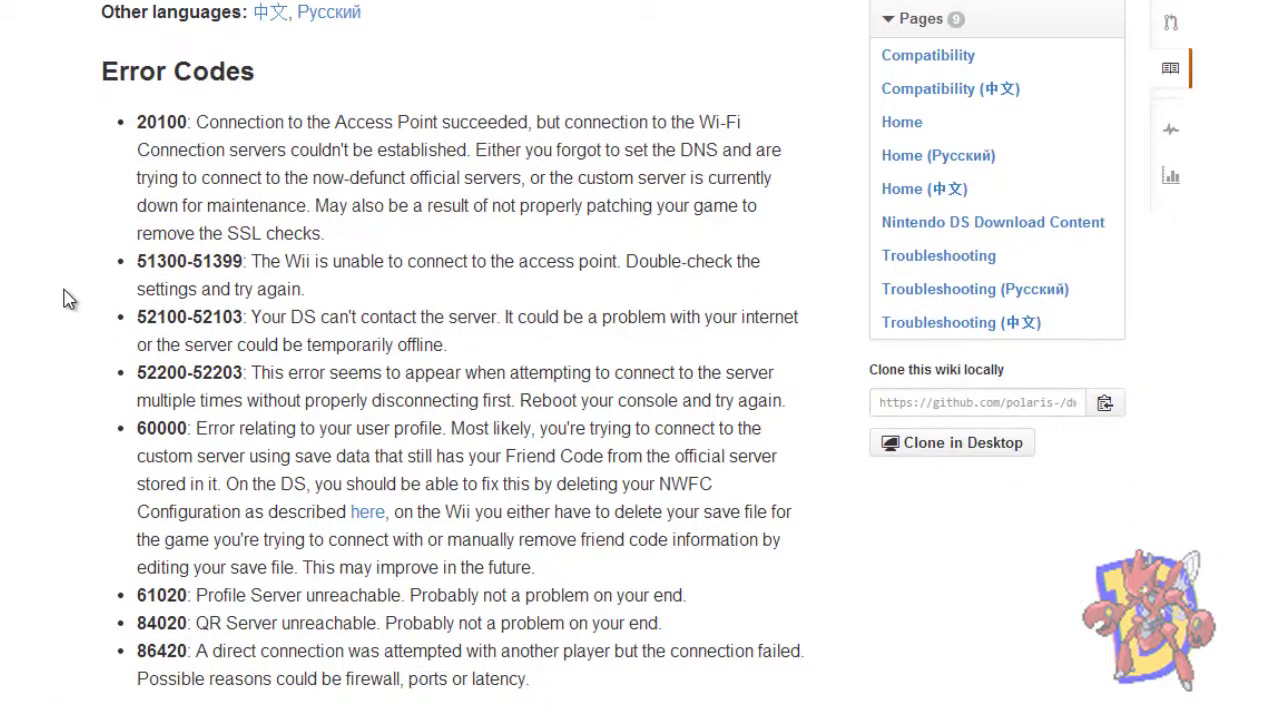
scroll(63, 298, down, 3)
scroll(63, 298, up, 4)
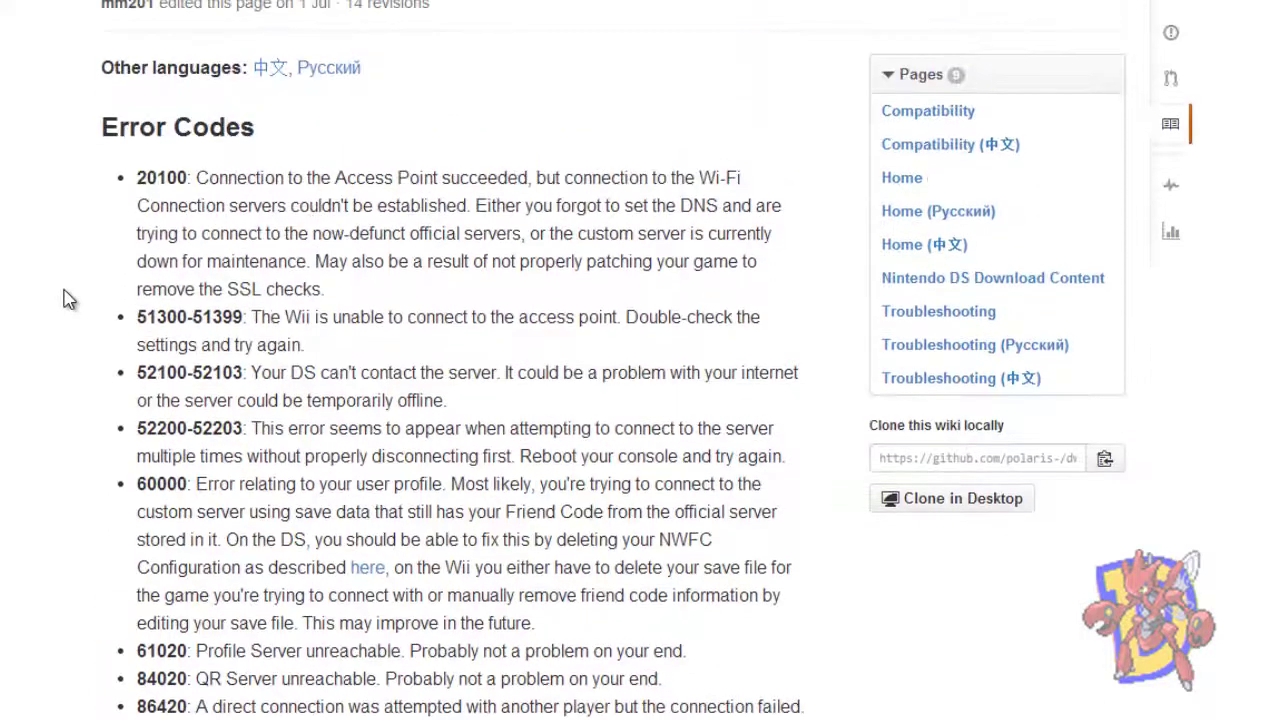
scroll(63, 298, down, 1)
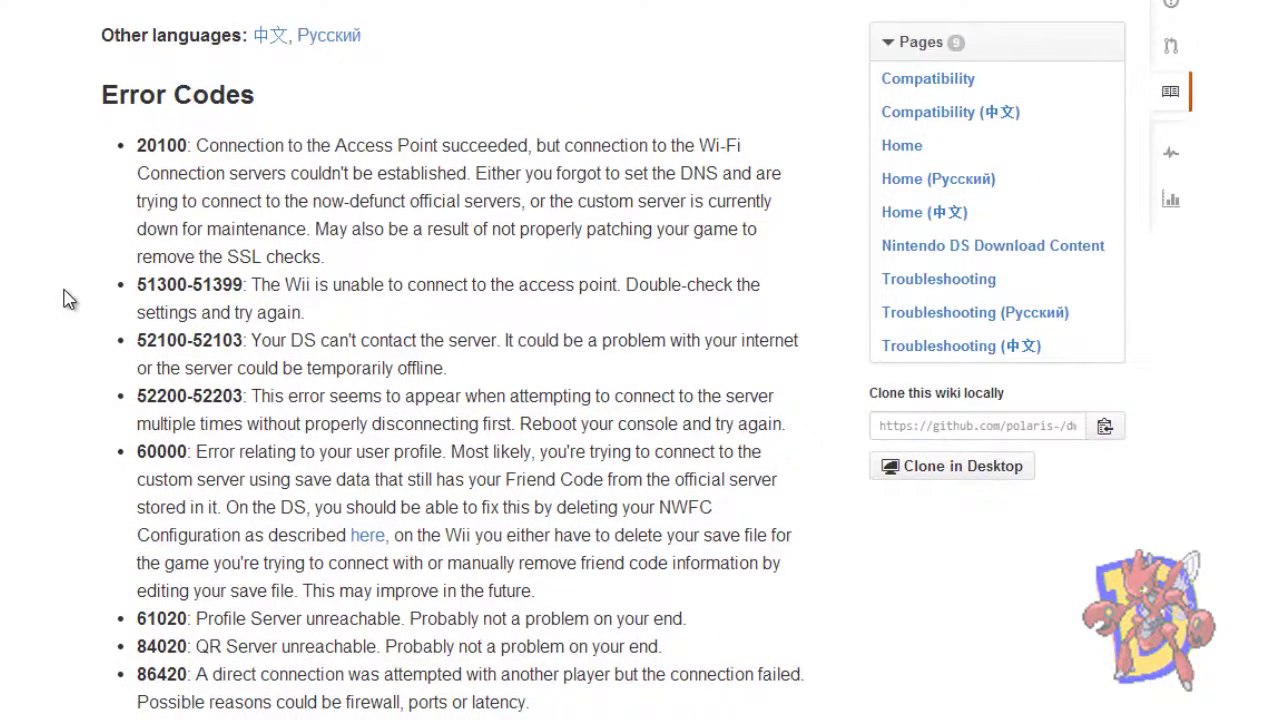
scroll(63, 298, down, 3)
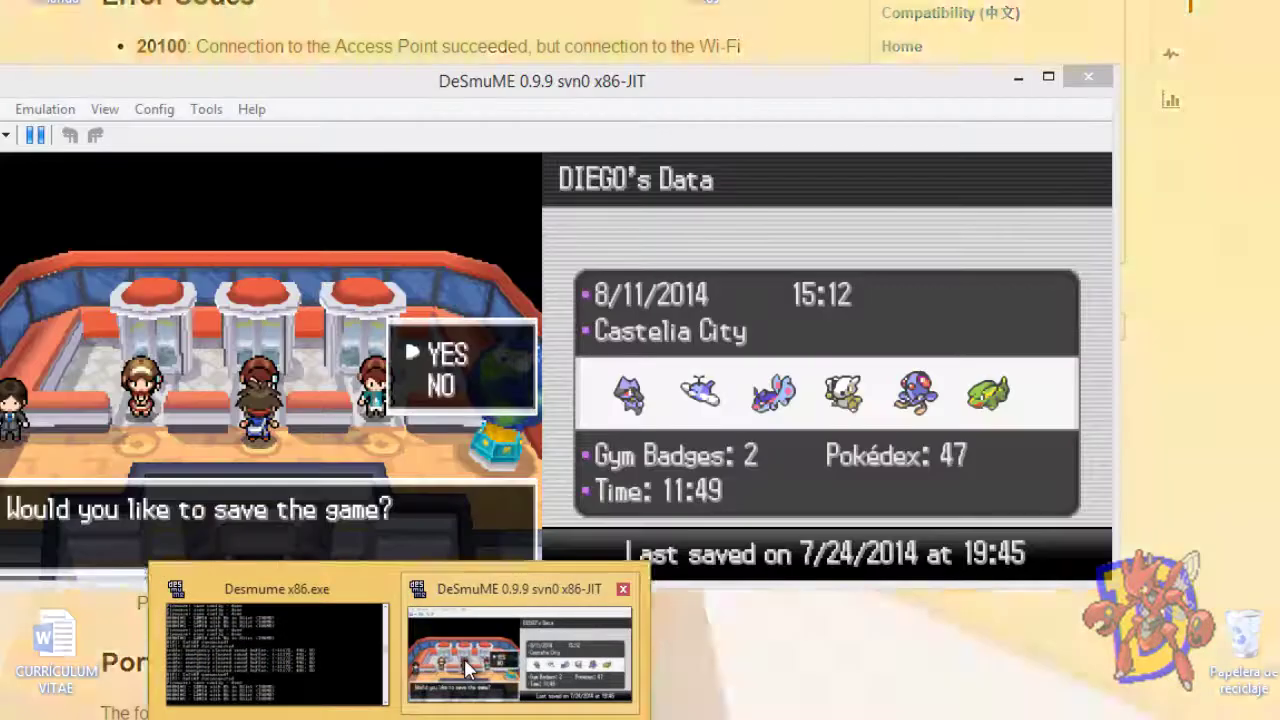
click(464, 658)
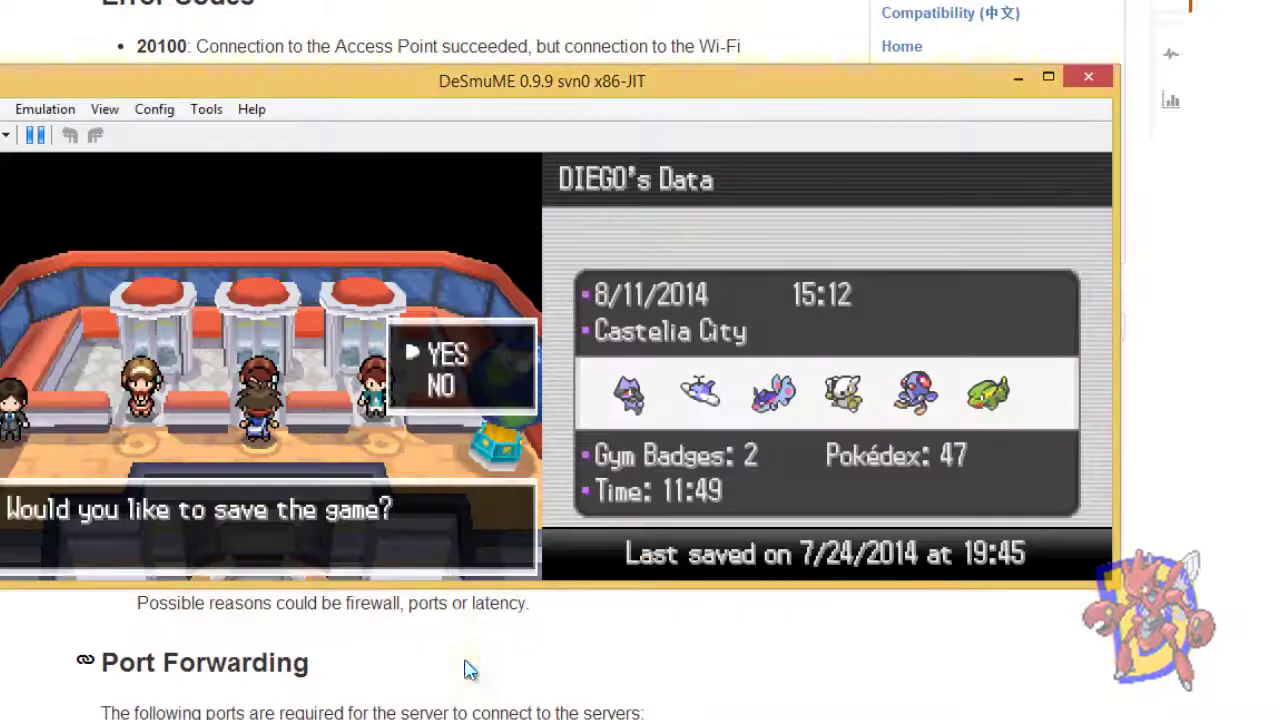